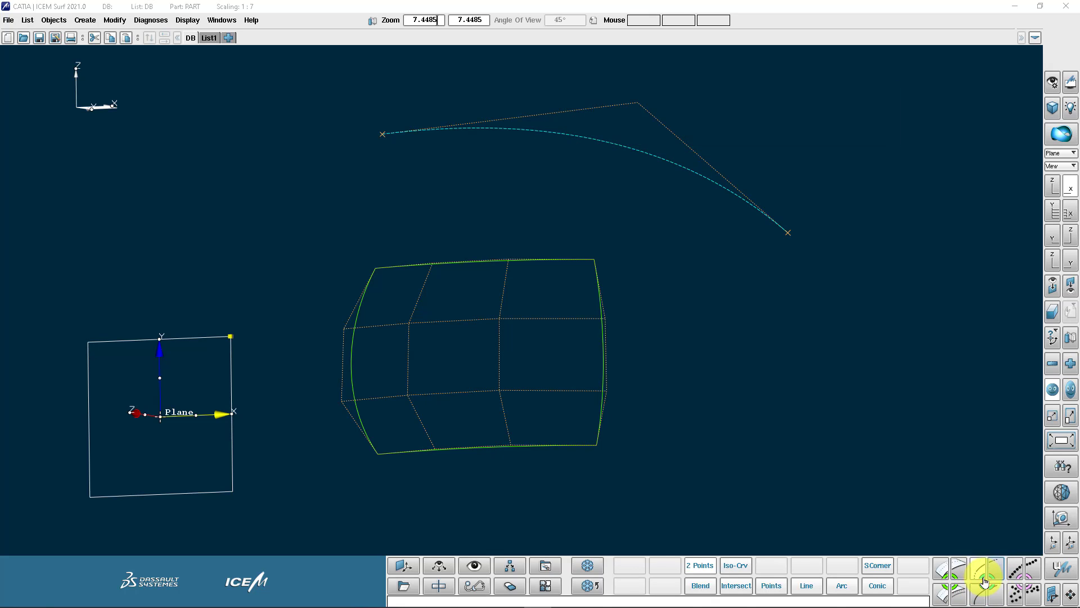
- Create an order 2 two-point curve from near the start of the upper curve to the patch's upper edge
{"action": "middle_click", "coordinate": [707, 501], "text": "ctrl+shift"}
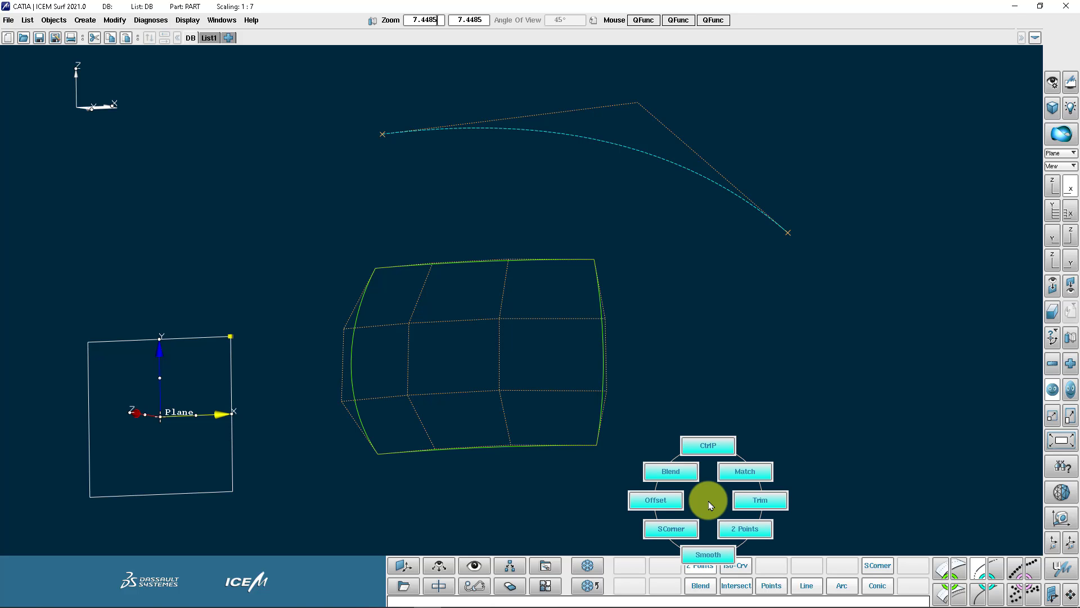
{"action": "left_click", "coordinate": [737, 531]}
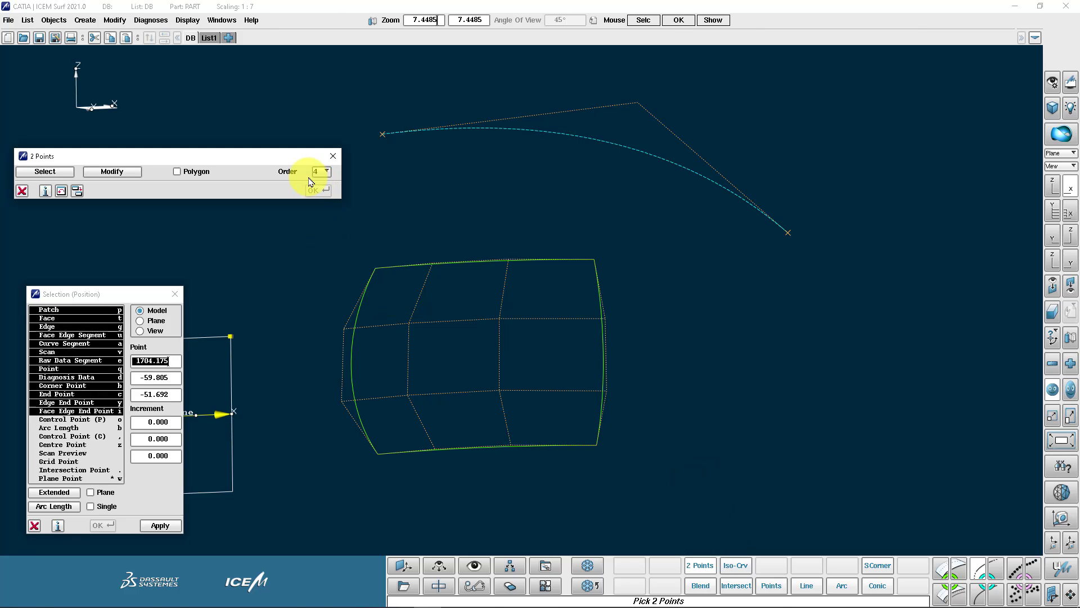
{"action": "left_click", "coordinate": [327, 172]}
{"action": "left_click", "coordinate": [322, 148]}
{"action": "left_click", "coordinate": [44, 171]}
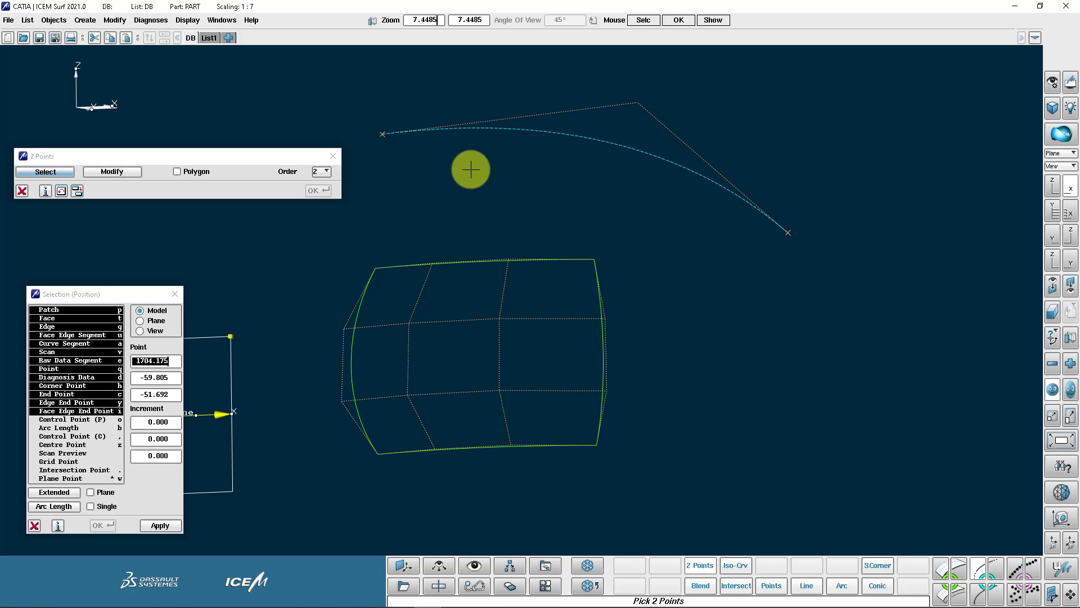
{"action": "left_click", "coordinate": [423, 132]}
{"action": "left_click", "coordinate": [445, 264]}
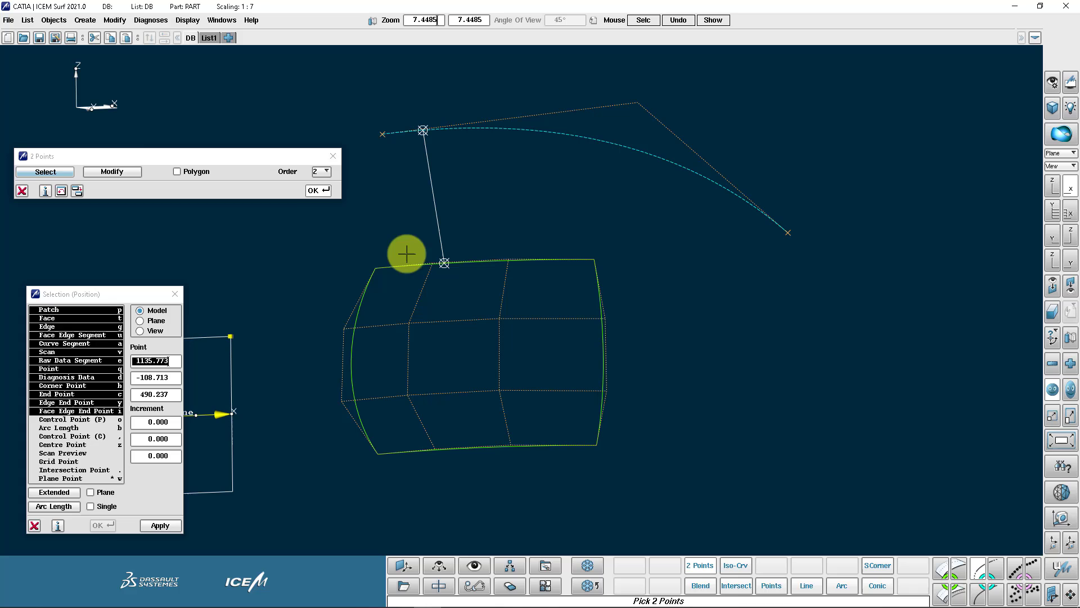
- Create a second order 2 curve from the middle of the upper curve to the patch's lower edge
{"action": "left_click", "coordinate": [59, 171]}
{"action": "left_click", "coordinate": [619, 153]}
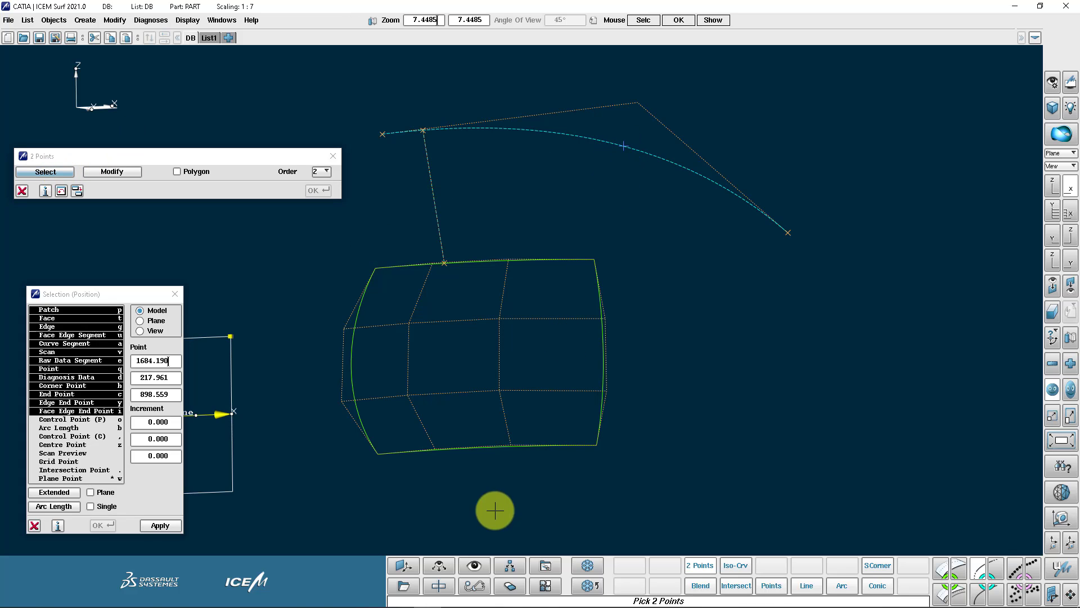
{"action": "left_click", "coordinate": [436, 450]}
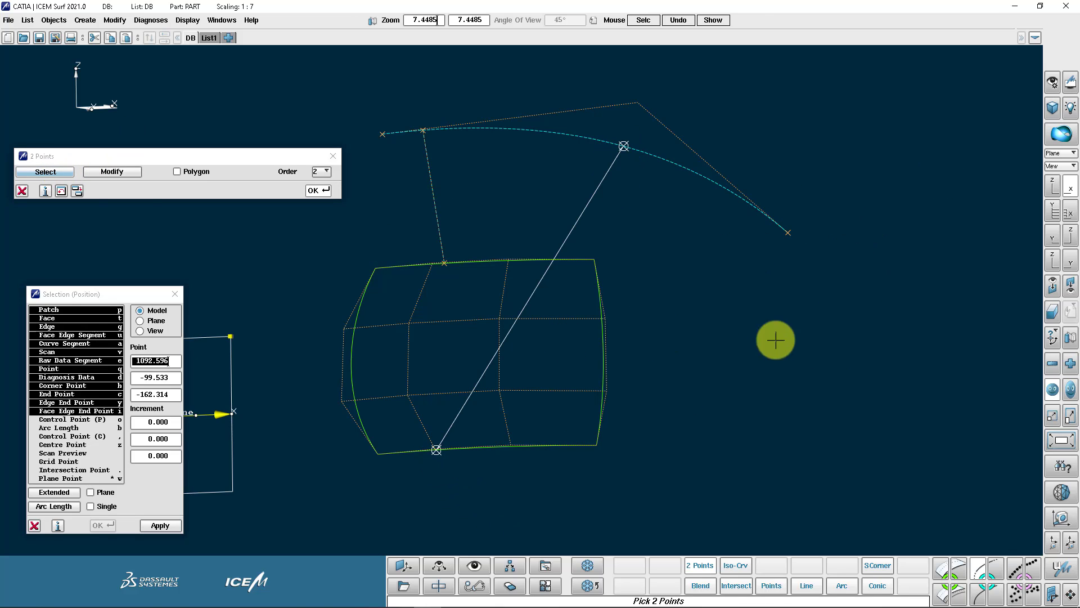
- Create two separate order 2 curves between free points in the empty space beside the patch
{"action": "left_click", "coordinate": [49, 171]}
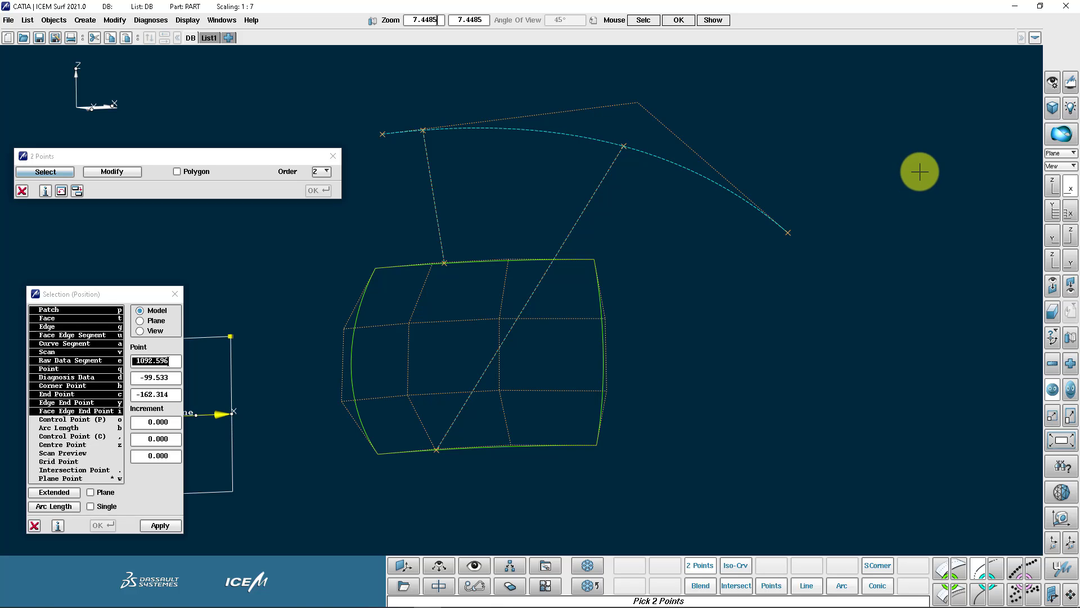
{"action": "left_click", "coordinate": [922, 166]}
{"action": "left_click", "coordinate": [827, 313]}
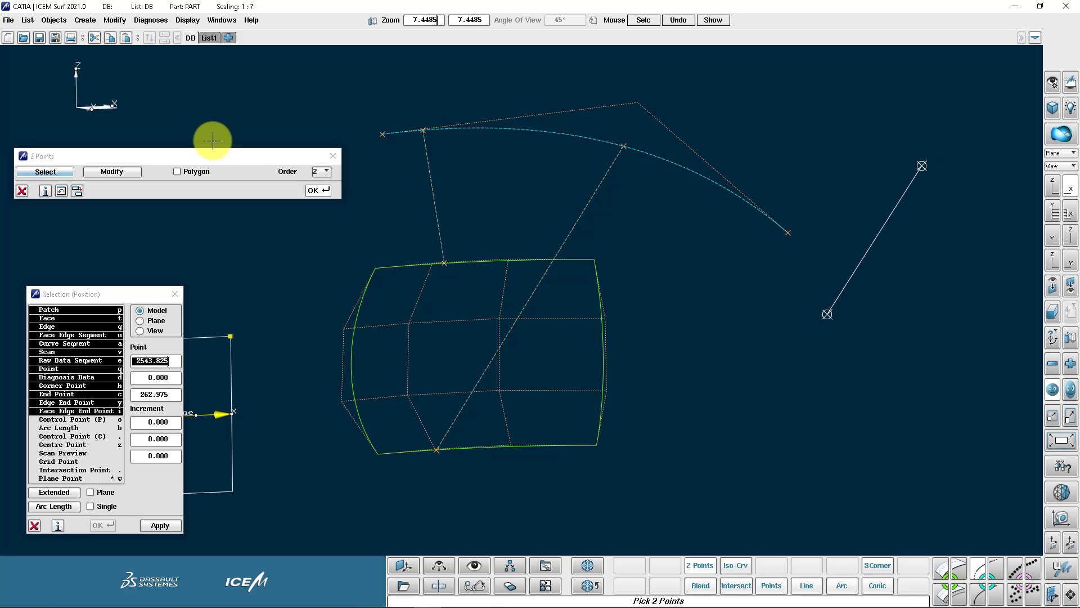
{"action": "left_click", "coordinate": [989, 303]}
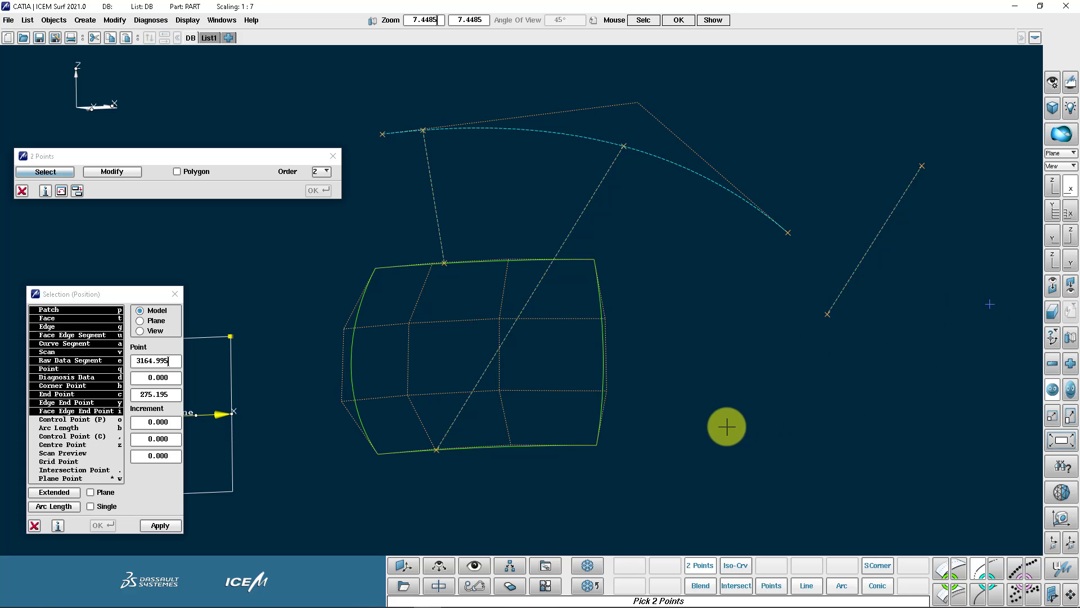
{"action": "left_click", "coordinate": [713, 435]}
{"action": "left_click", "coordinate": [278, 195]}
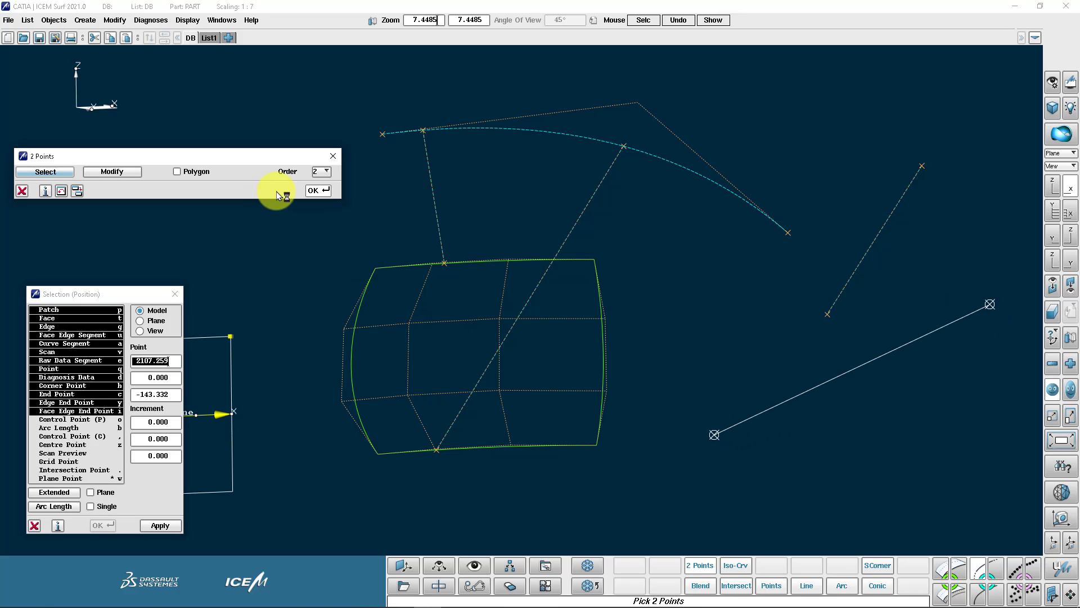
- Create an order 4 curve from the shorter free line to the line joining the upper curve and the patch's upper edge
{"action": "left_click", "coordinate": [321, 172]}
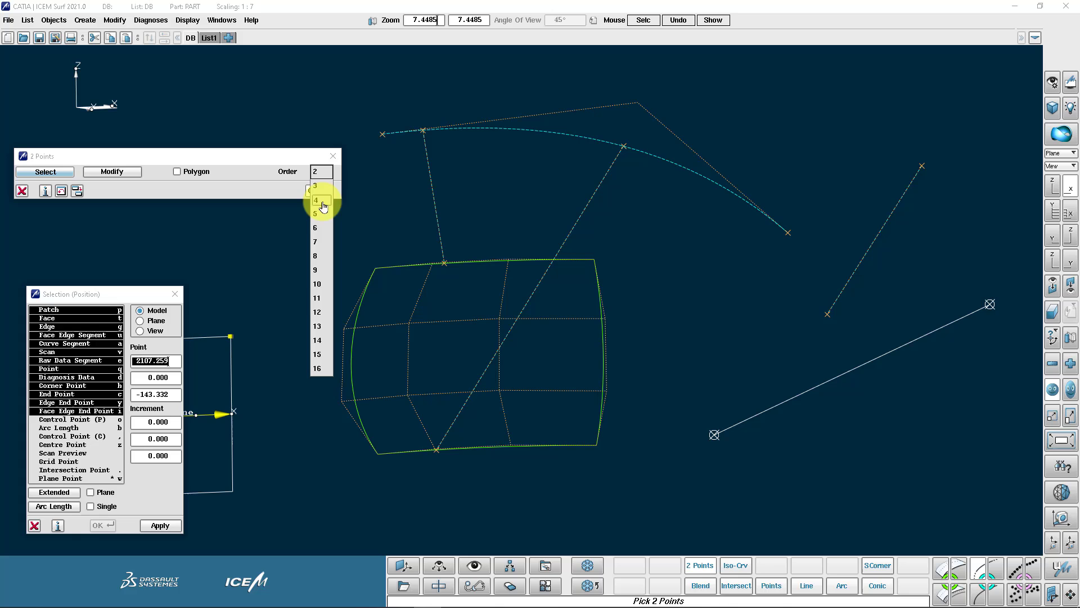
{"action": "left_click", "coordinate": [324, 200]}
{"action": "left_click", "coordinate": [48, 171]}
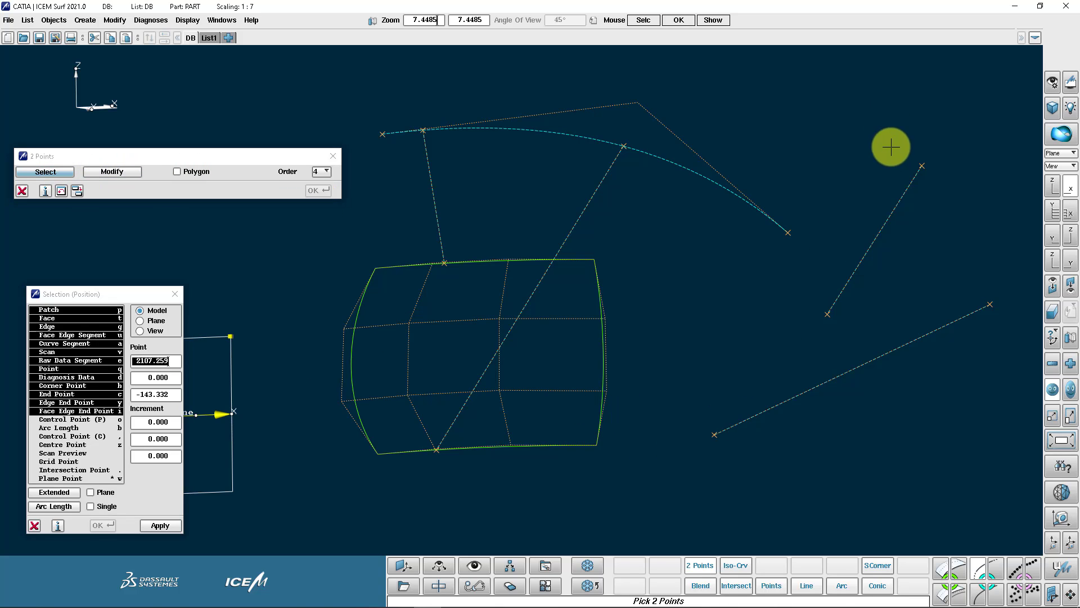
{"action": "left_click", "coordinate": [904, 192]}
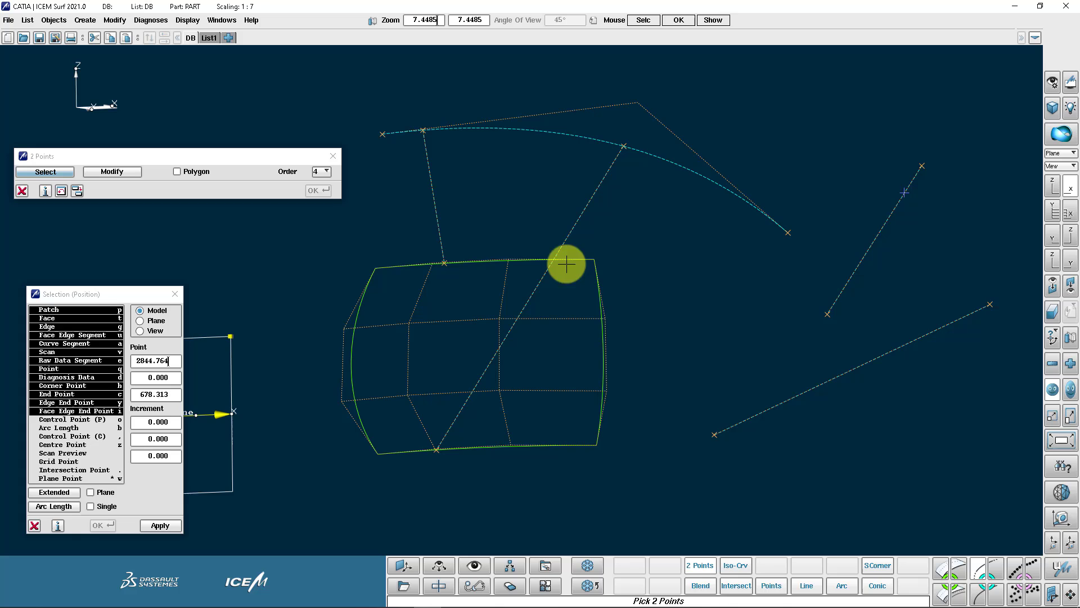
{"action": "left_click", "coordinate": [432, 188]}
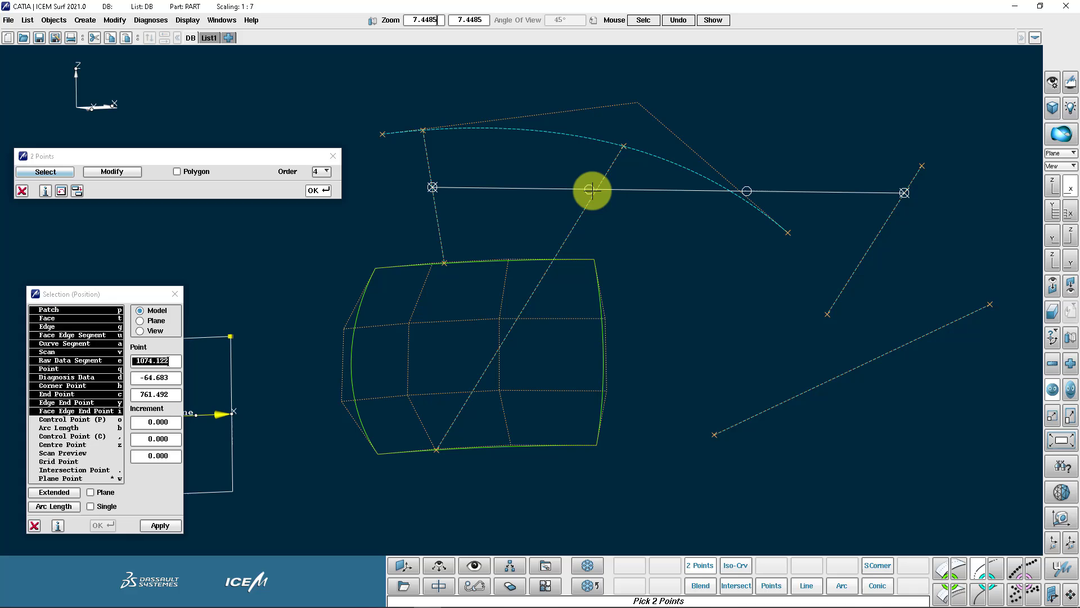
- Modify the new order 4 curve by pulling its two inner control points downward
{"action": "left_click", "coordinate": [124, 176]}
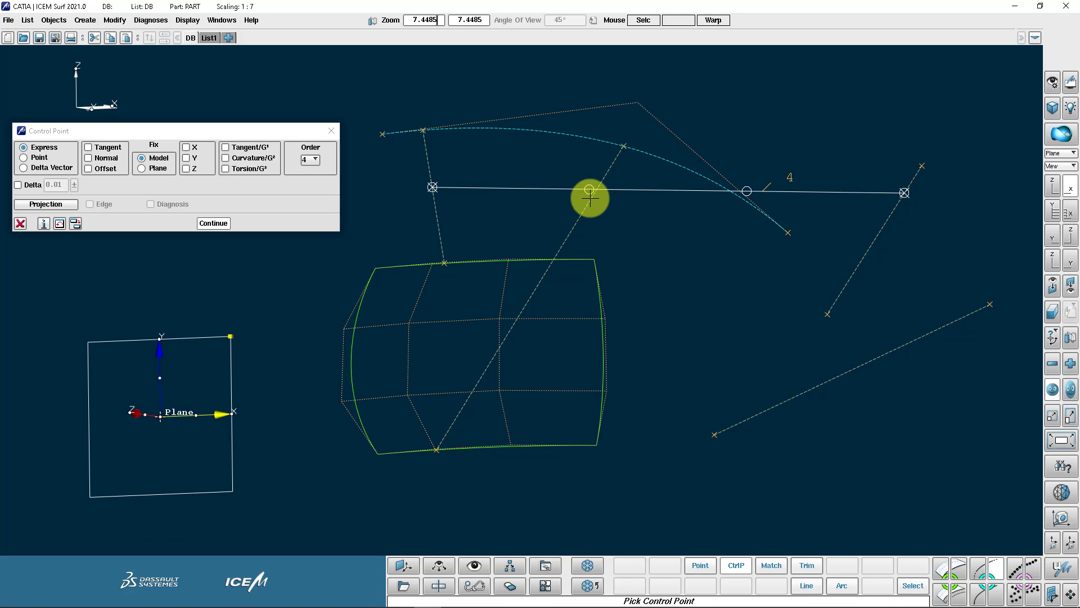
{"action": "left_click_drag", "start_coordinate": [589, 190], "coordinate": [590, 248]}
{"action": "left_click_drag", "start_coordinate": [752, 201], "coordinate": [754, 306]}
{"action": "left_click", "coordinate": [753, 306]}
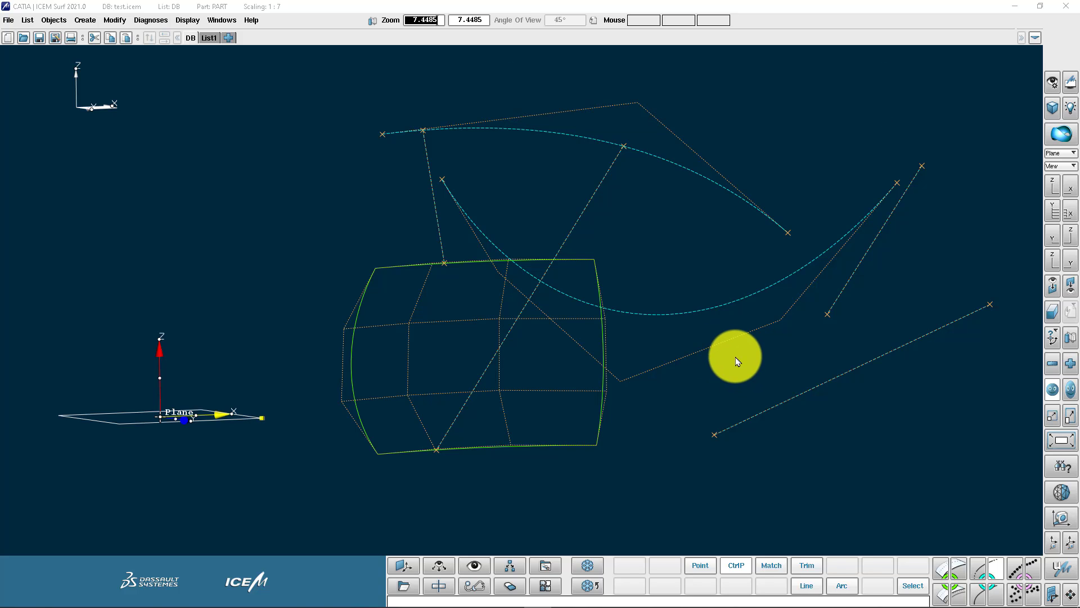
- Isolate the sagging order 5 curve in a Detail list of the DB list
{"action": "right_click", "coordinate": [191, 39]}
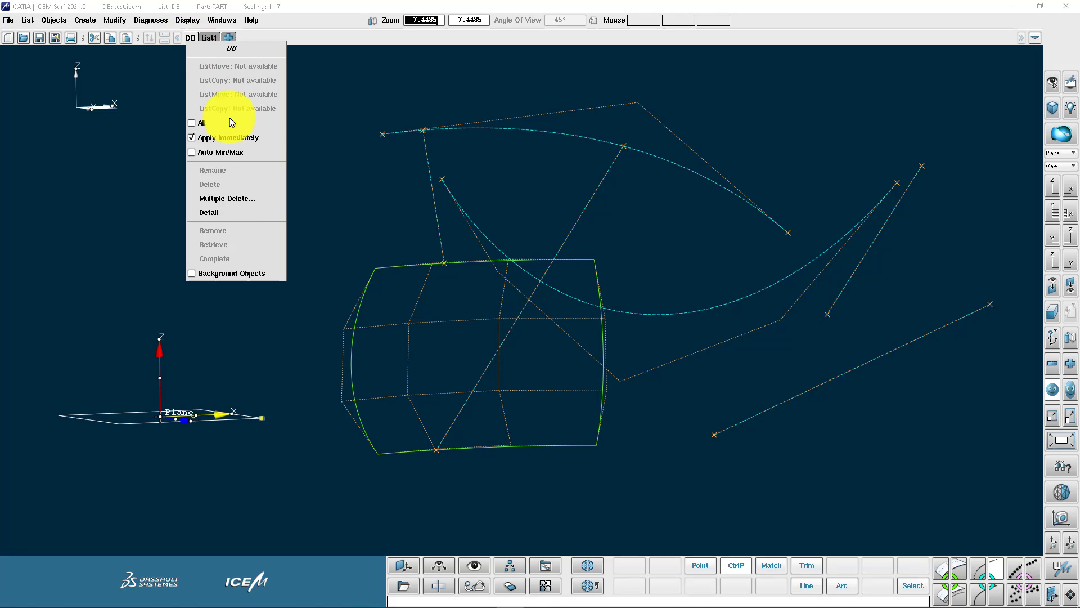
{"action": "left_click", "coordinate": [220, 218]}
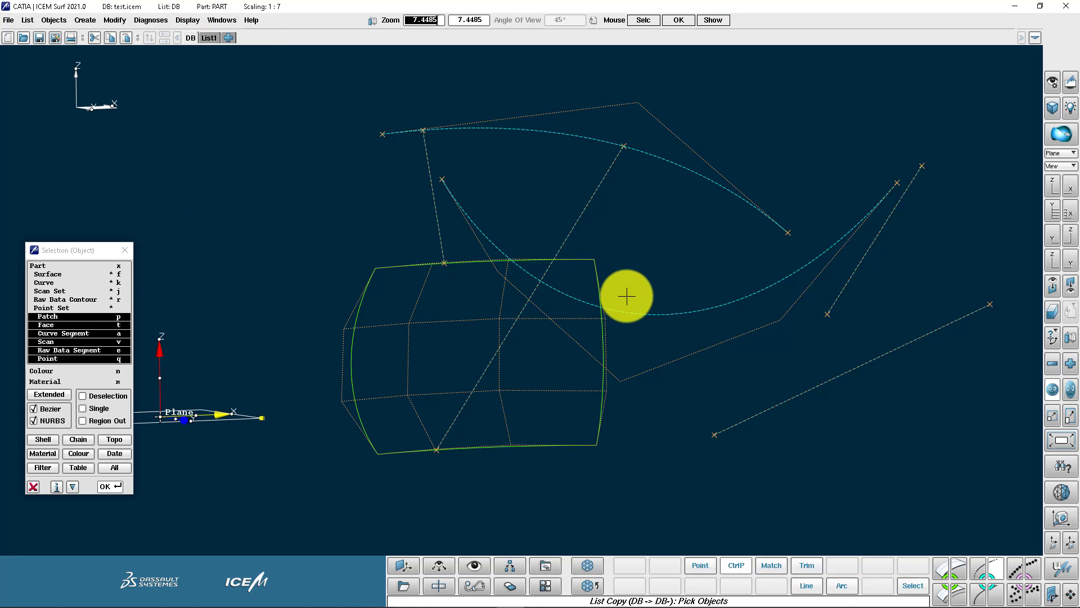
{"action": "left_click", "coordinate": [675, 304]}
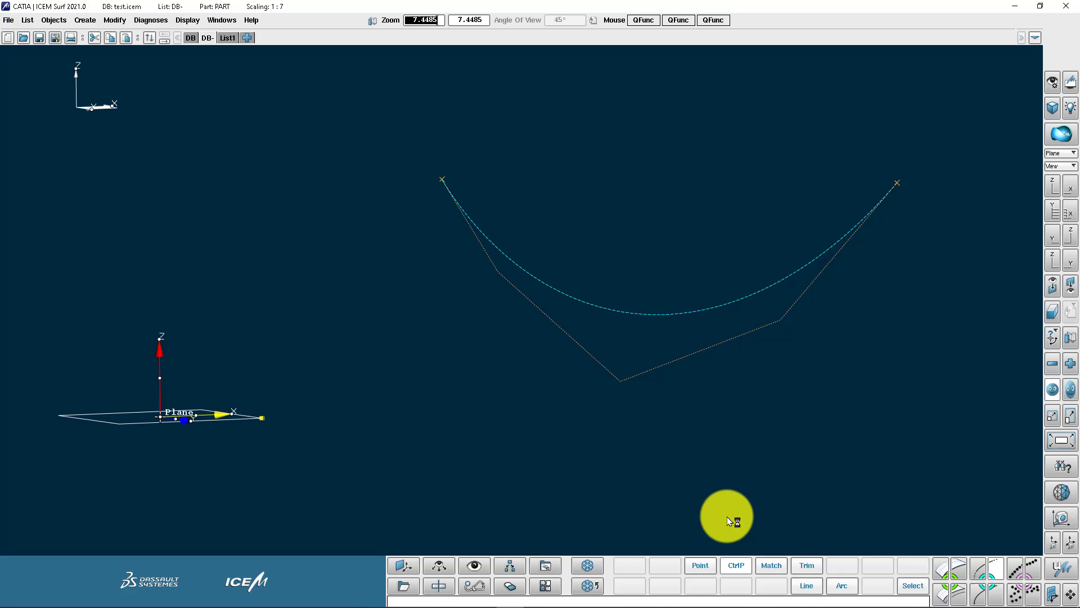
- Start control point editing on the isolated curve and slide its middle control point along the control polygon in Tangent mode
{"action": "left_click_drag", "start_coordinate": [727, 516], "coordinate": [727, 466], "text": "ctrl+shift"}
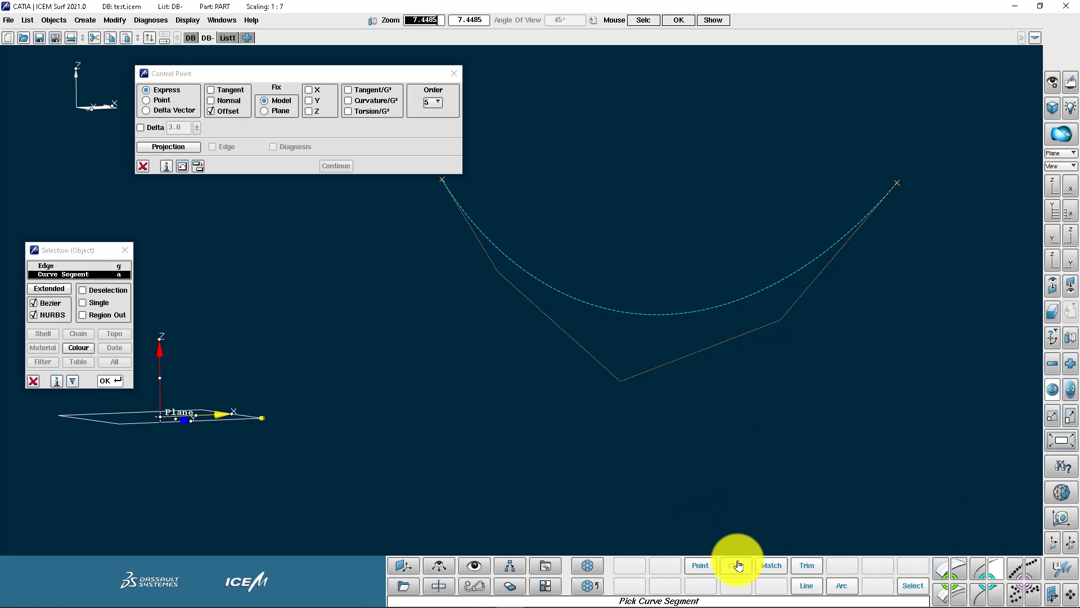
{"action": "left_click", "coordinate": [593, 306]}
{"action": "mouse_move", "coordinate": [345, 75]}
{"action": "left_mouse_down"}
{"action": "mouse_move", "coordinate": [258, 70]}
{"action": "mouse_move", "coordinate": [338, 77]}
{"action": "mouse_move", "coordinate": [339, 69]}
{"action": "left_mouse_up"}
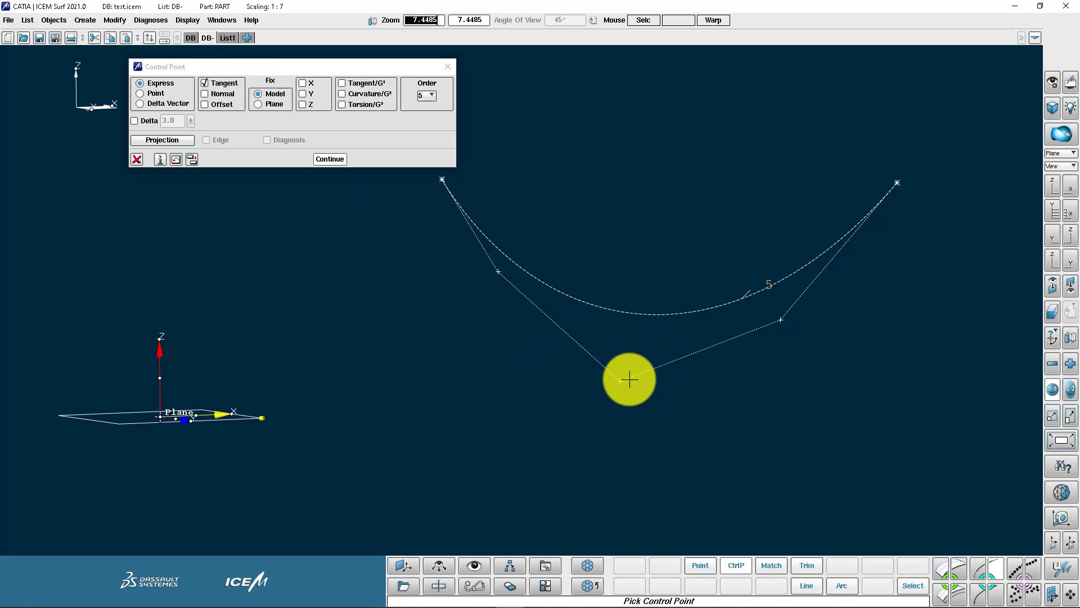
{"action": "mouse_move", "coordinate": [629, 380]}
{"action": "left_mouse_down"}
{"action": "mouse_move", "coordinate": [651, 374]}
{"action": "mouse_move", "coordinate": [620, 376]}
{"action": "left_mouse_up"}
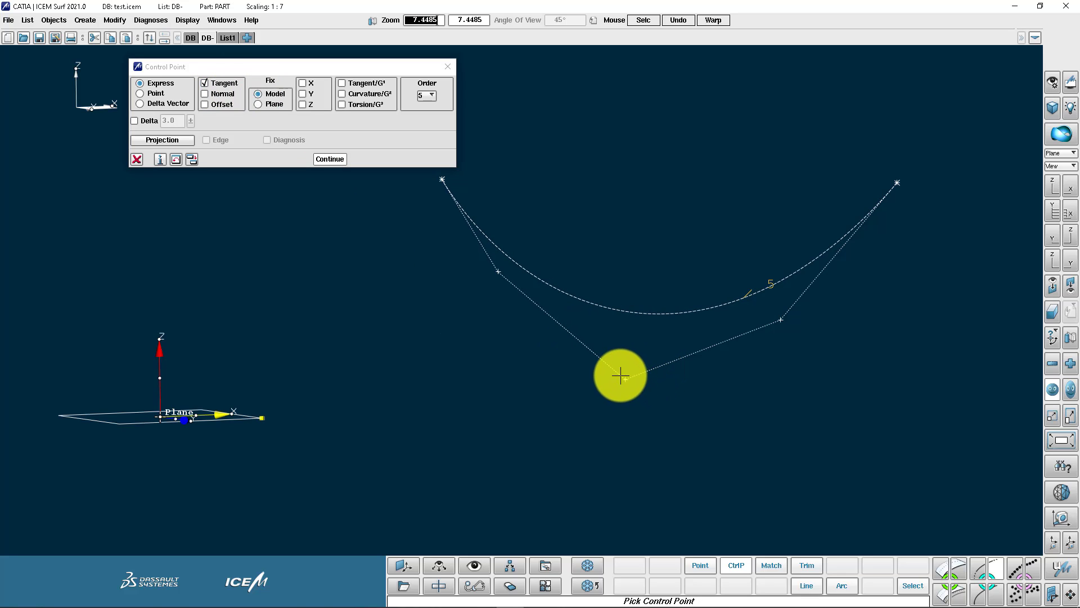
{"action": "left_click", "coordinate": [619, 374]}
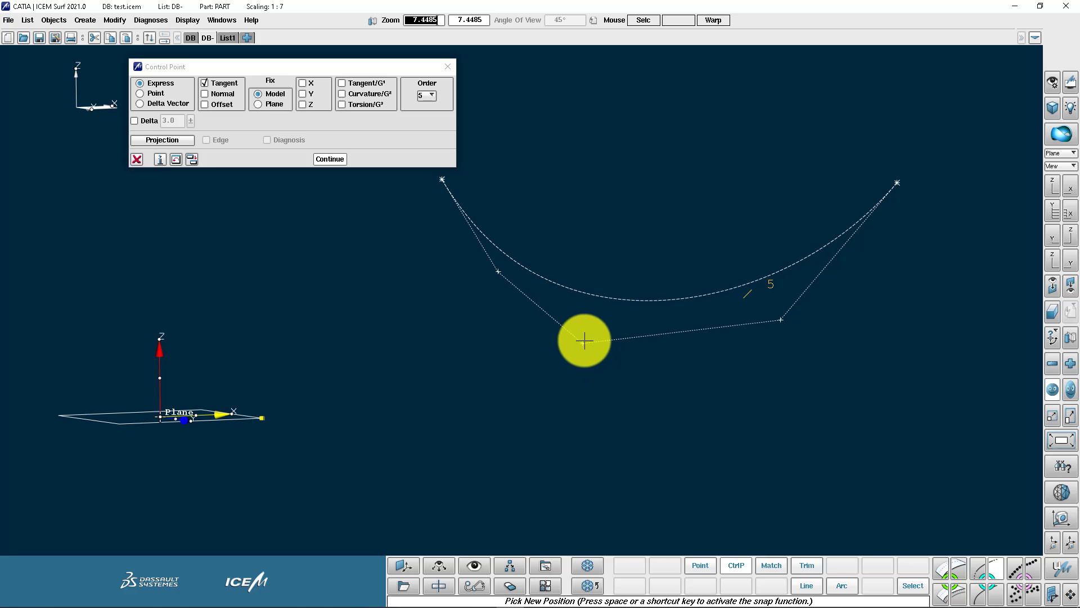
{"action": "left_click", "coordinate": [603, 360]}
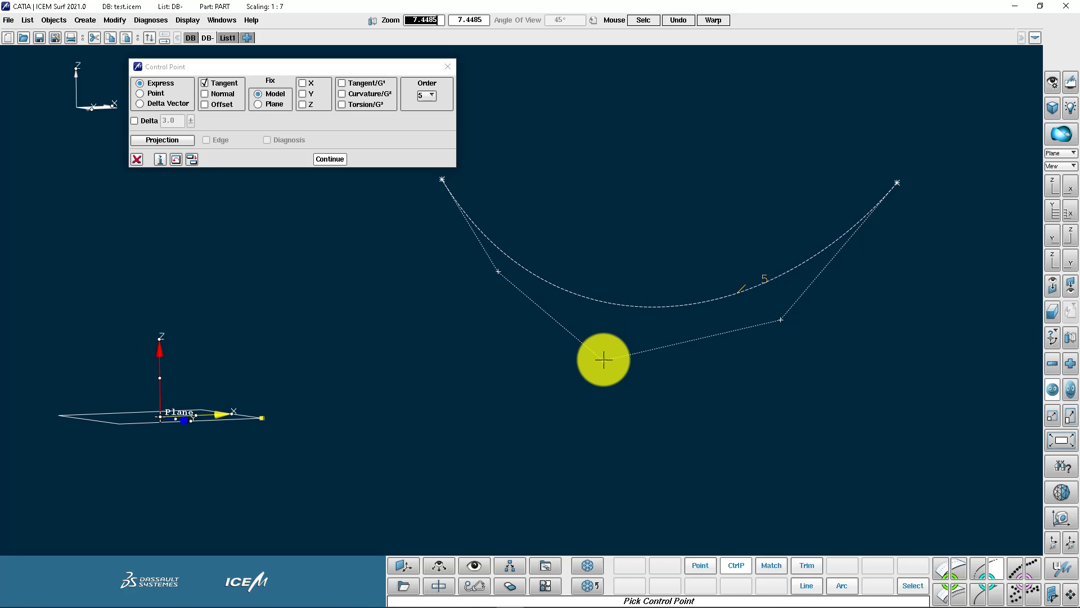
{"action": "left_click", "coordinate": [619, 355]}
{"action": "left_click", "coordinate": [607, 359]}
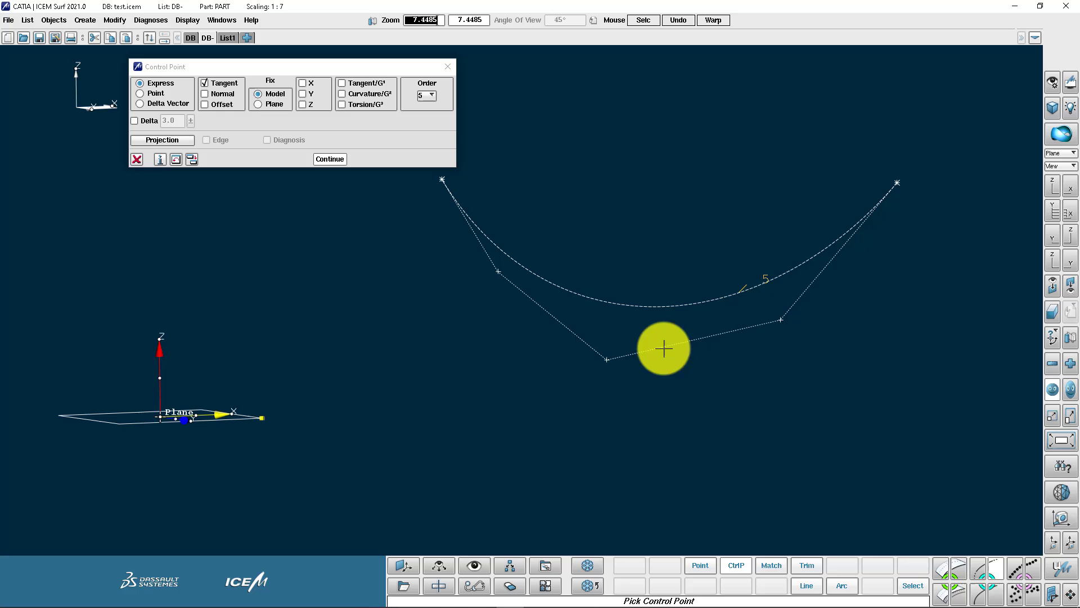
- Switch control point movement to Normal and shift the middle, adjacent and end control points perpendicular to the curve
{"action": "left_click", "coordinate": [201, 90]}
{"action": "left_click", "coordinate": [211, 94]}
{"action": "left_click_drag", "start_coordinate": [607, 359], "coordinate": [609, 367]}
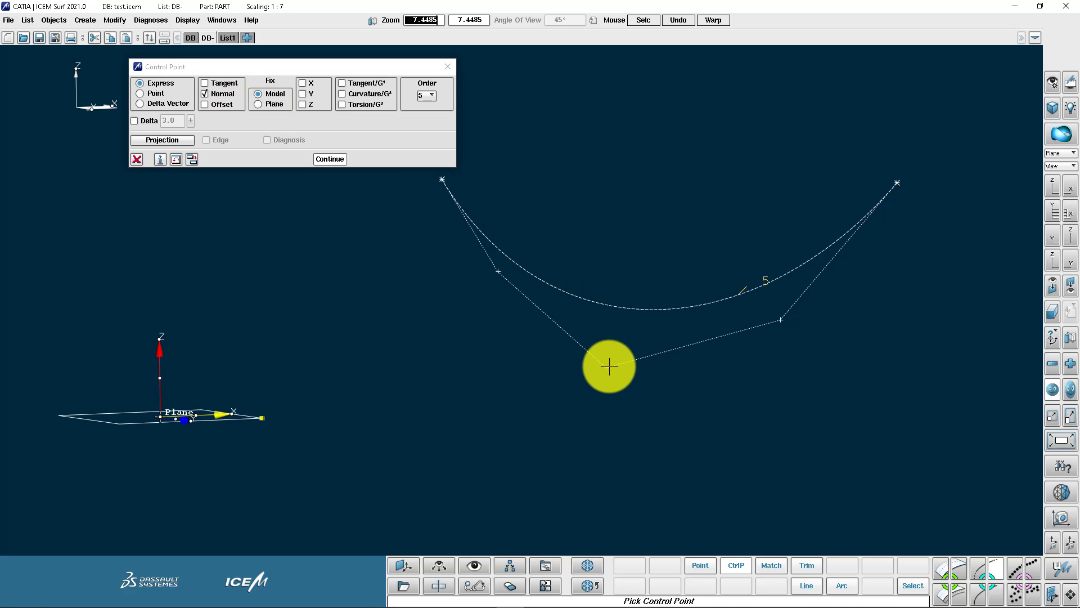
{"action": "mouse_move", "coordinate": [609, 367]}
{"action": "left_mouse_down"}
{"action": "mouse_move", "coordinate": [604, 340]}
{"action": "mouse_move", "coordinate": [646, 229]}
{"action": "mouse_move", "coordinate": [619, 351]}
{"action": "left_mouse_up"}
{"action": "left_click_drag", "start_coordinate": [782, 316], "coordinate": [808, 292]}
{"action": "mouse_move", "coordinate": [905, 177]}
{"action": "left_mouse_down"}
{"action": "mouse_move", "coordinate": [817, 152]}
{"action": "mouse_move", "coordinate": [890, 188]}
{"action": "mouse_move", "coordinate": [907, 178]}
{"action": "left_mouse_up"}
- Switch control point movement to Offset and offset the whole curve outward
{"action": "left_click", "coordinate": [223, 109]}
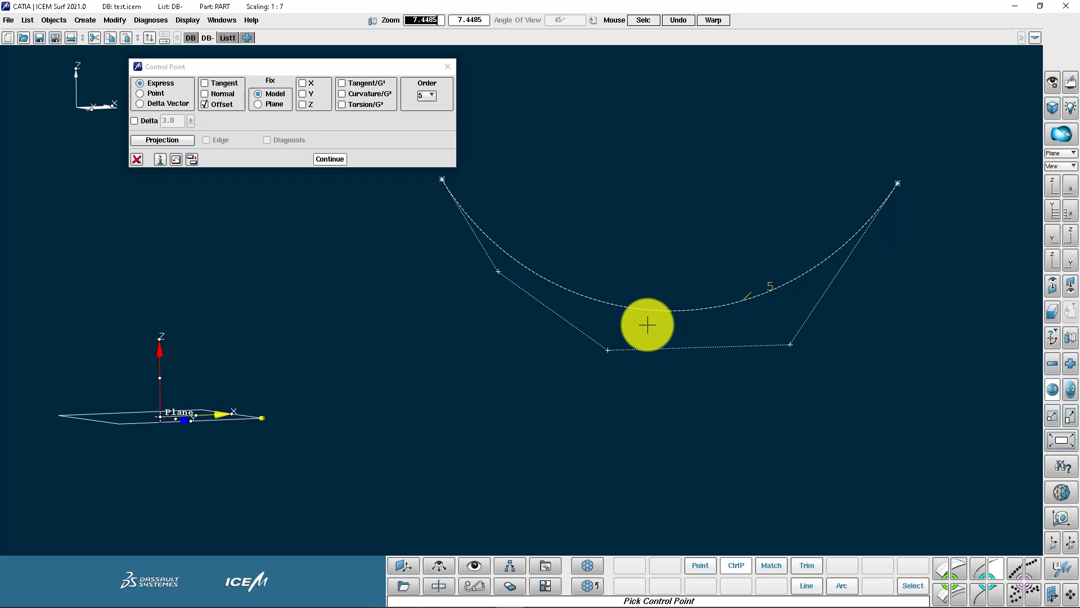
{"action": "left_click_drag", "start_coordinate": [641, 313], "coordinate": [644, 350]}
{"action": "left_click", "coordinate": [313, 112]}
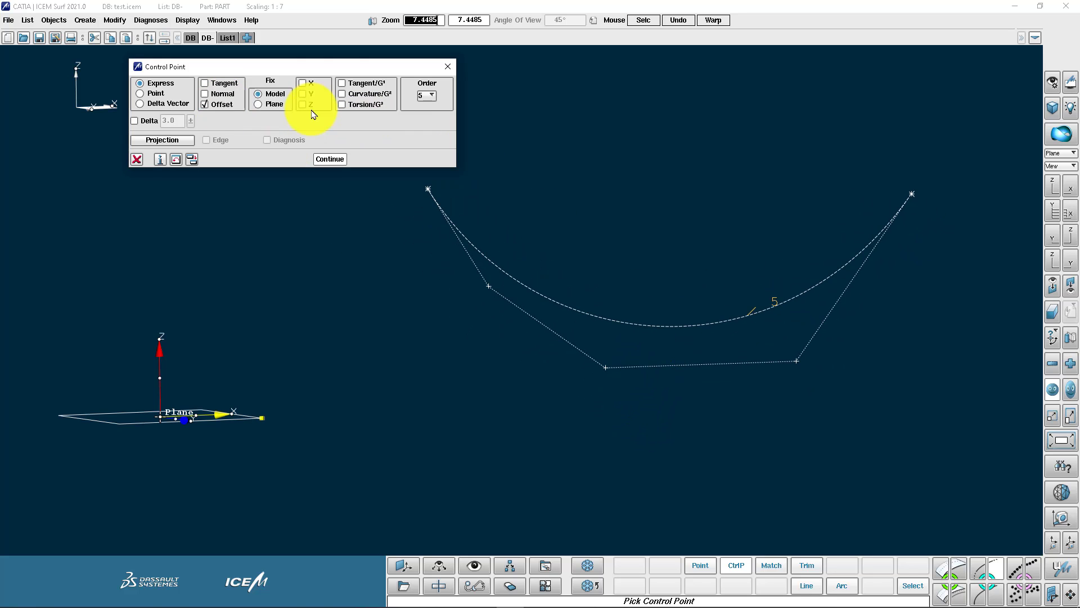
- Turn on Tangent/G1 preservation, move the curve's right end point inward and adjust its neighbouring control point
{"action": "left_click", "coordinate": [349, 86]}
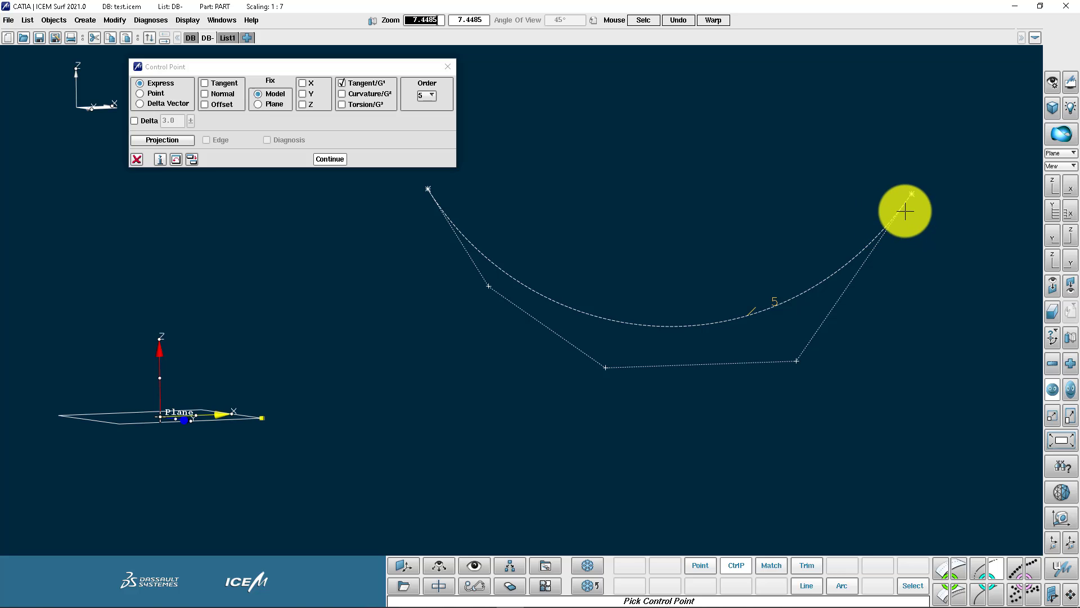
{"action": "left_click_drag", "start_coordinate": [903, 209], "coordinate": [844, 208]}
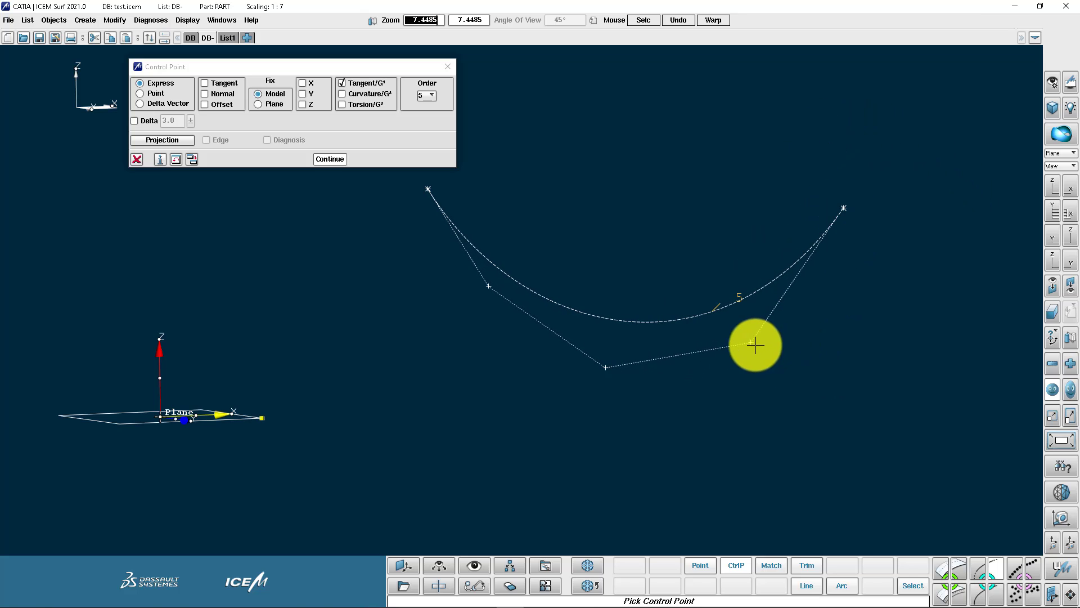
{"action": "mouse_move", "coordinate": [745, 343]}
{"action": "left_mouse_down"}
{"action": "mouse_move", "coordinate": [764, 350]}
{"action": "mouse_move", "coordinate": [805, 273]}
{"action": "mouse_move", "coordinate": [787, 326]}
{"action": "mouse_move", "coordinate": [813, 260]}
{"action": "mouse_move", "coordinate": [774, 347]}
{"action": "mouse_move", "coordinate": [753, 339]}
{"action": "left_mouse_up"}
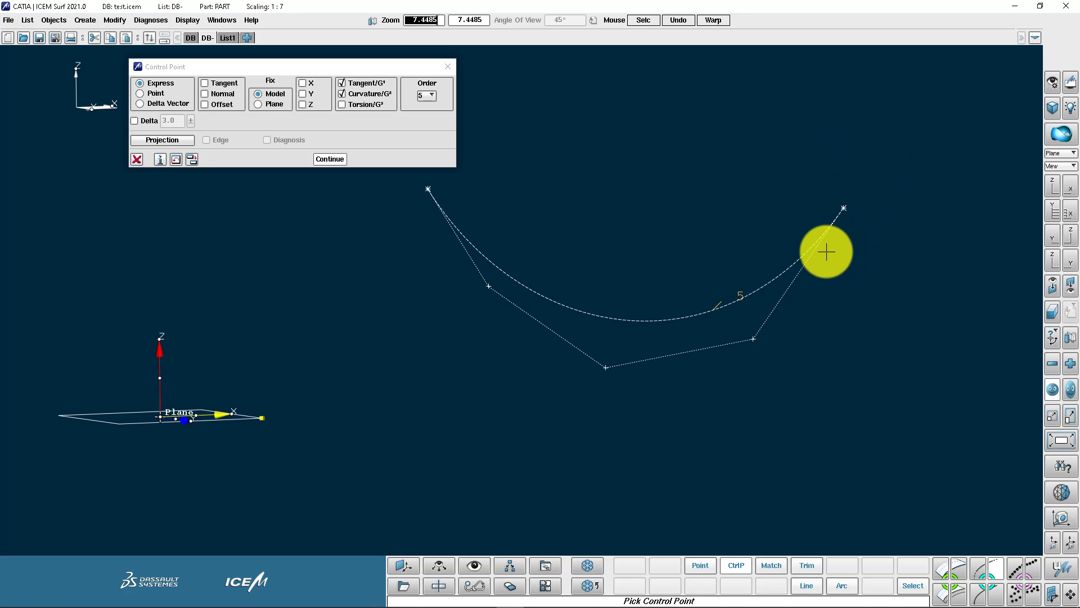
- Reshape the curve with Curvature/G2 also preserved by moving its right end point and the inner control points
{"action": "left_click_drag", "start_coordinate": [802, 260], "coordinate": [811, 200]}
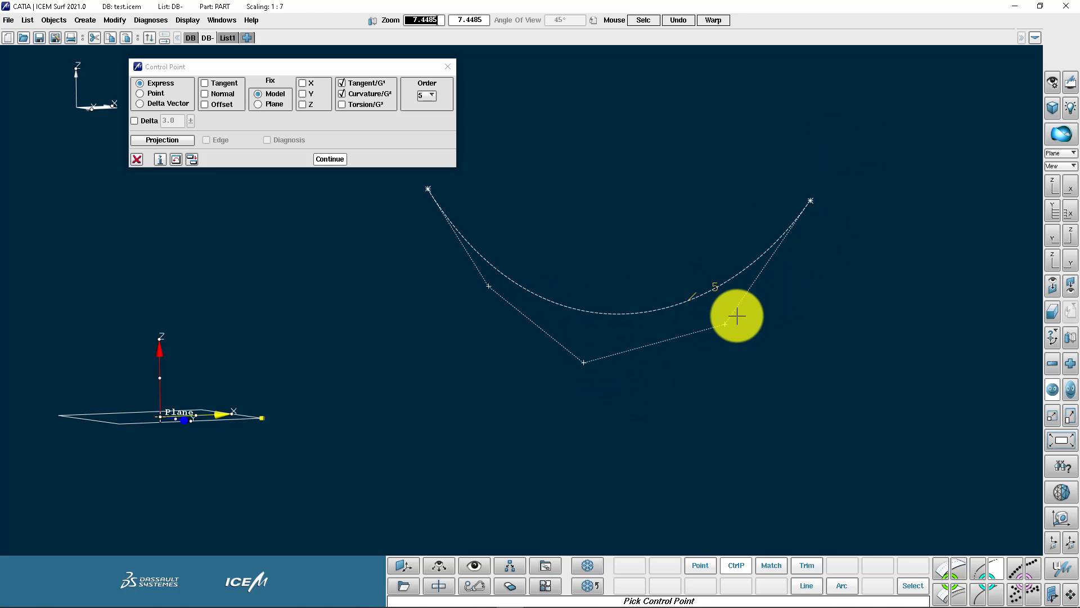
{"action": "left_click_drag", "start_coordinate": [726, 323], "coordinate": [714, 362]}
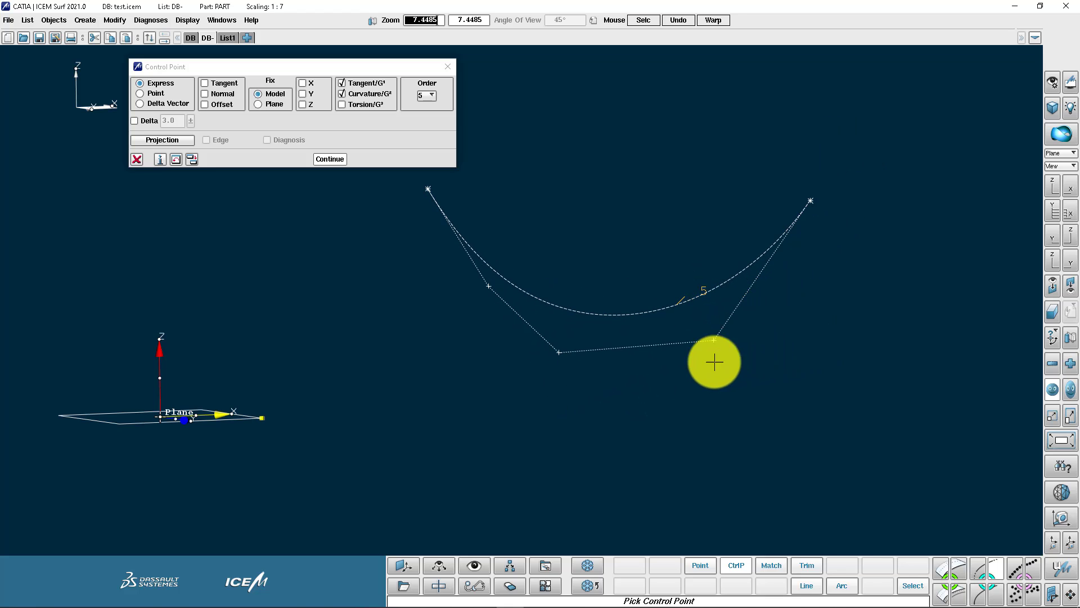
{"action": "left_click_drag", "start_coordinate": [556, 358], "coordinate": [558, 365]}
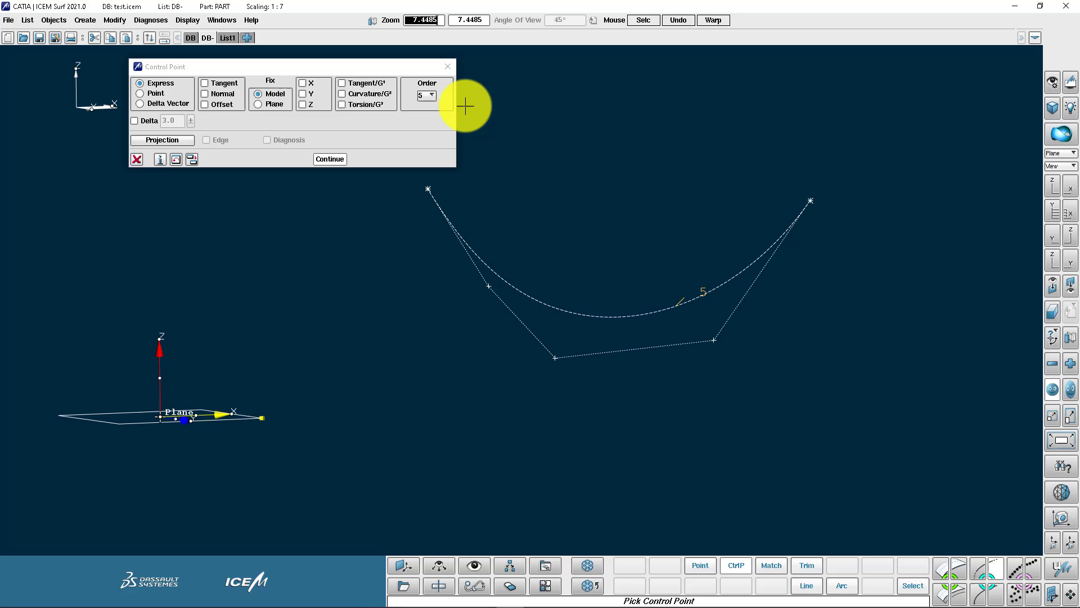
- Raise the curve's order to 6
{"action": "left_click", "coordinate": [429, 96]}
{"action": "left_click", "coordinate": [430, 111]}
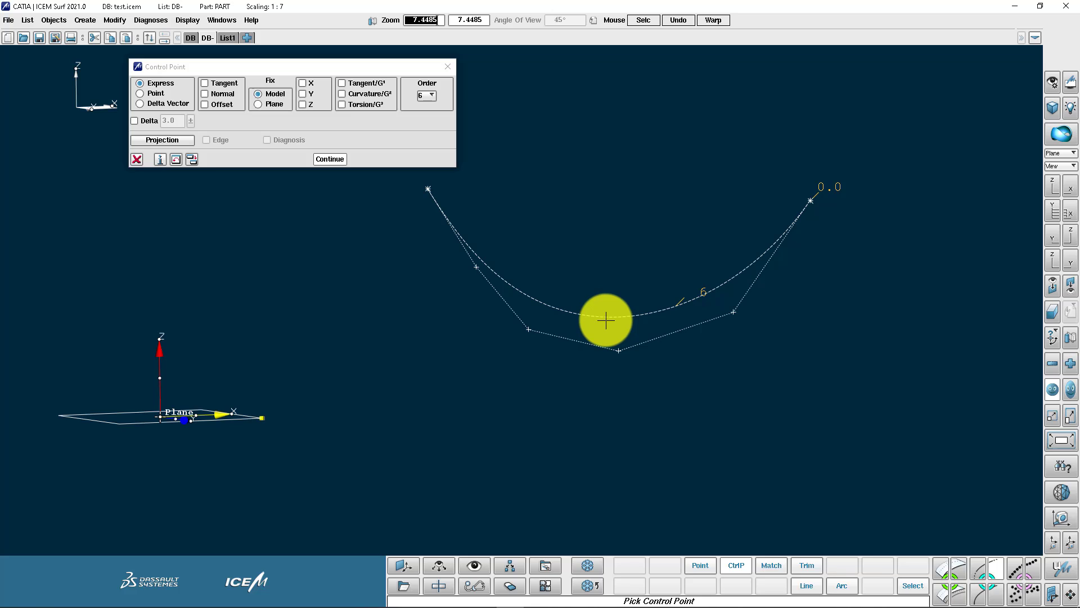
- Try orders 3 and 9 on the curve and settle on order 7
{"action": "key", "text": "3"}
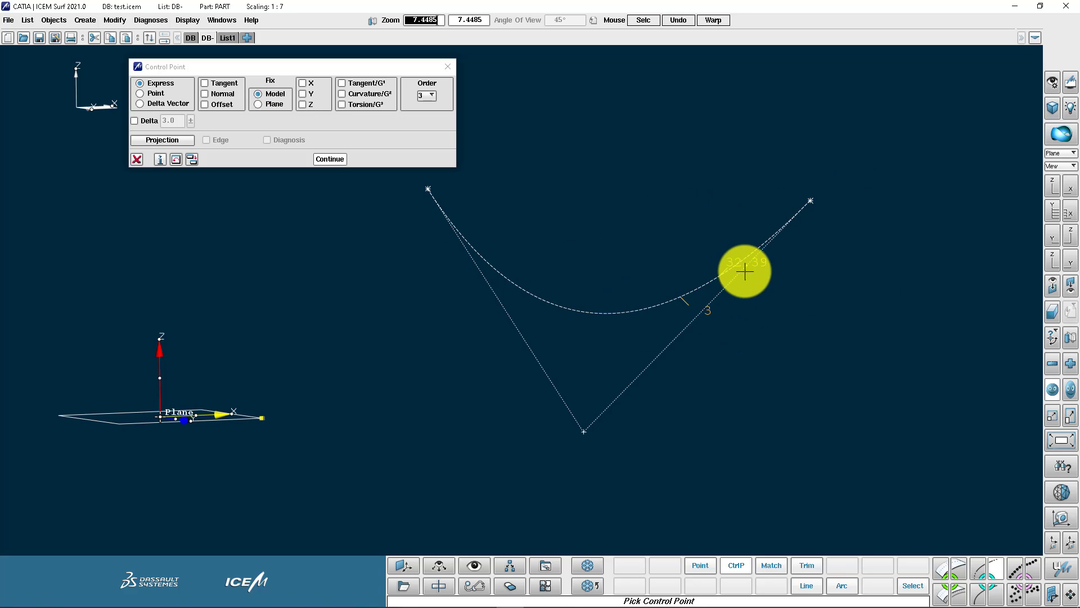
{"action": "key", "text": "9"}
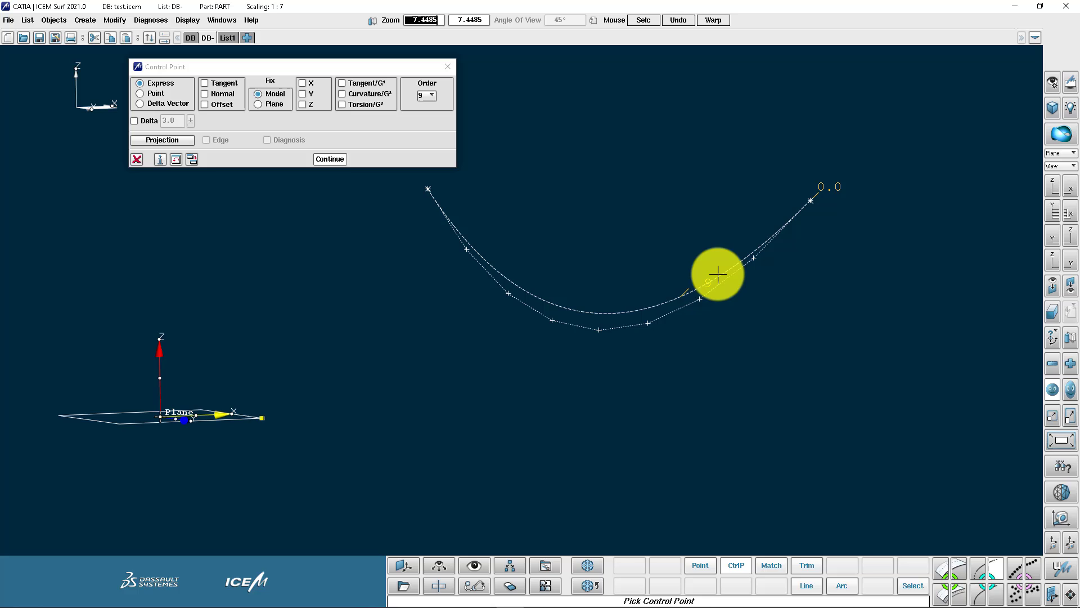
{"action": "scroll", "coordinate": [718, 274], "scroll_direction": "down", "scroll_amount": 3}
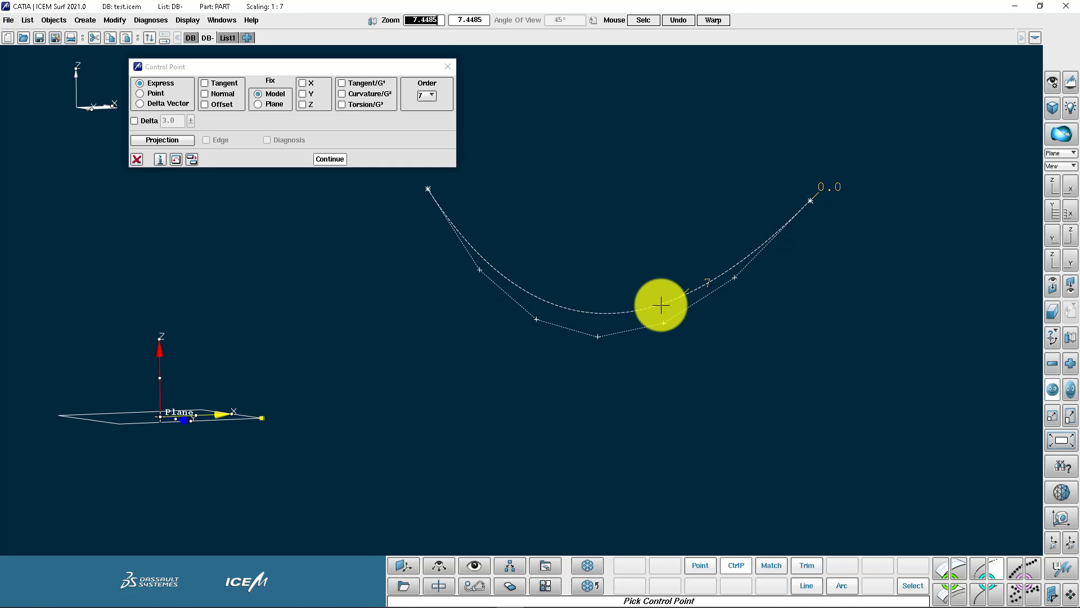
- Fix the model X and Y directions and move the curve's middle control point upward along Z
{"action": "left_click", "coordinate": [376, 160]}
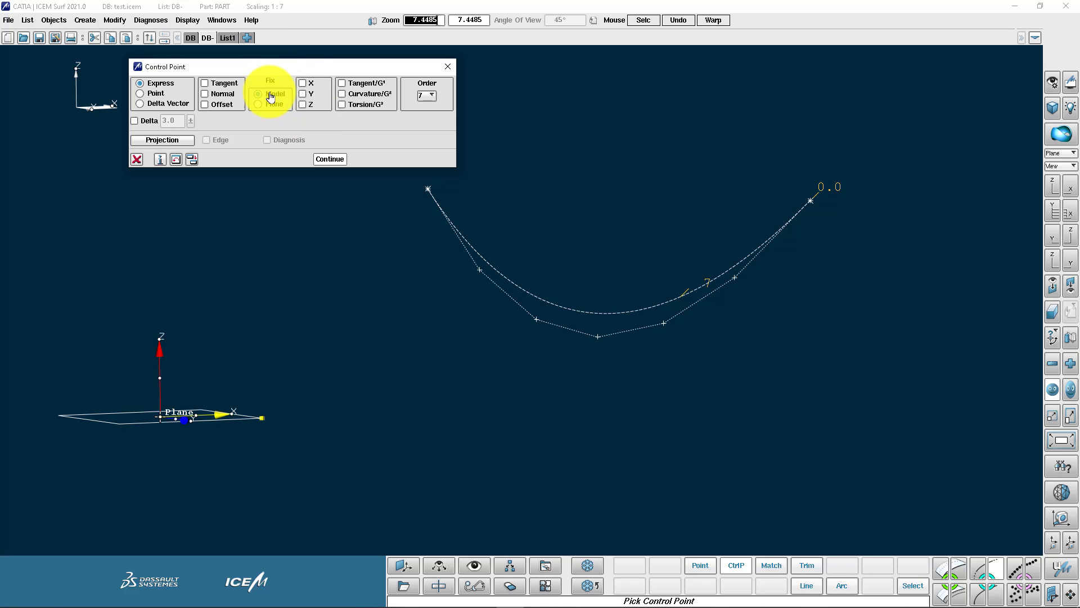
{"action": "left_click", "coordinate": [301, 84]}
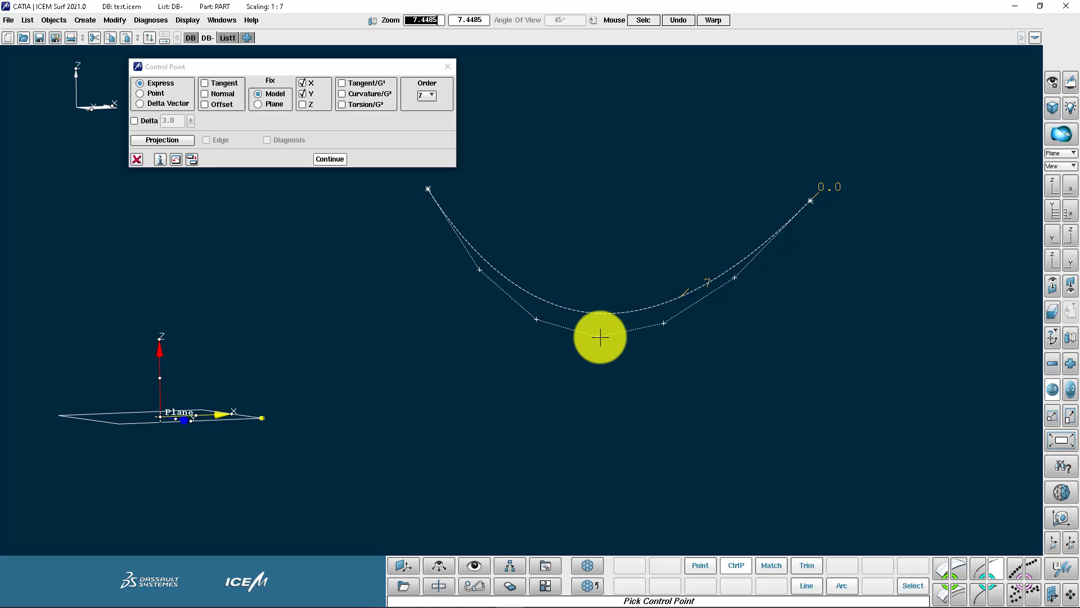
{"action": "left_click_drag", "start_coordinate": [600, 336], "coordinate": [585, 112]}
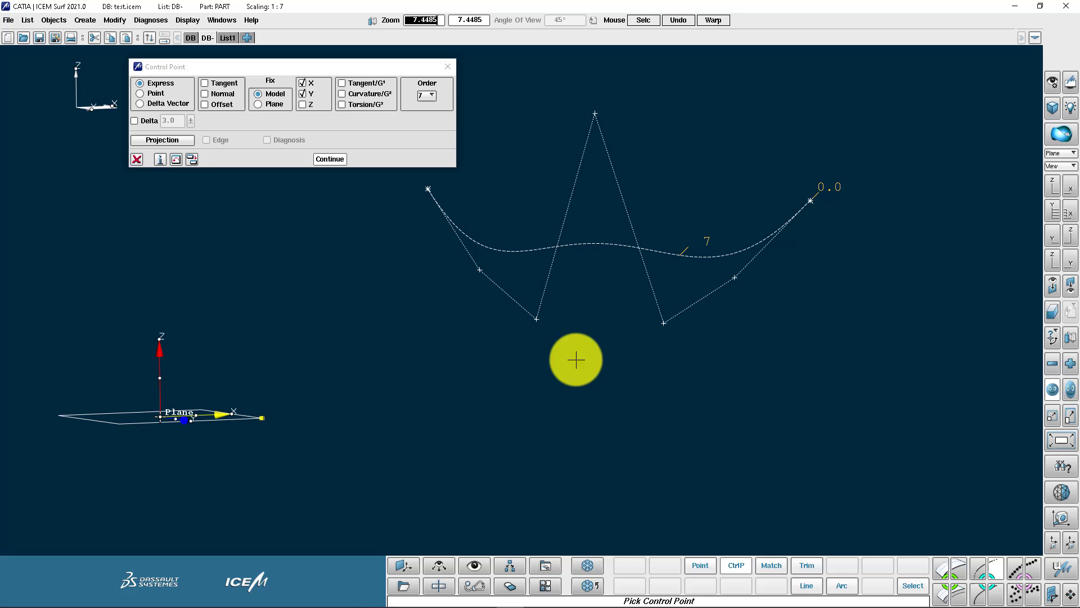
- Switch the fixed directions to the plane's Y and Depth and move the control point right of the middle inward along the plane's X
{"action": "middle_click_drag", "start_coordinate": [323, 405], "coordinate": [392, 460]}
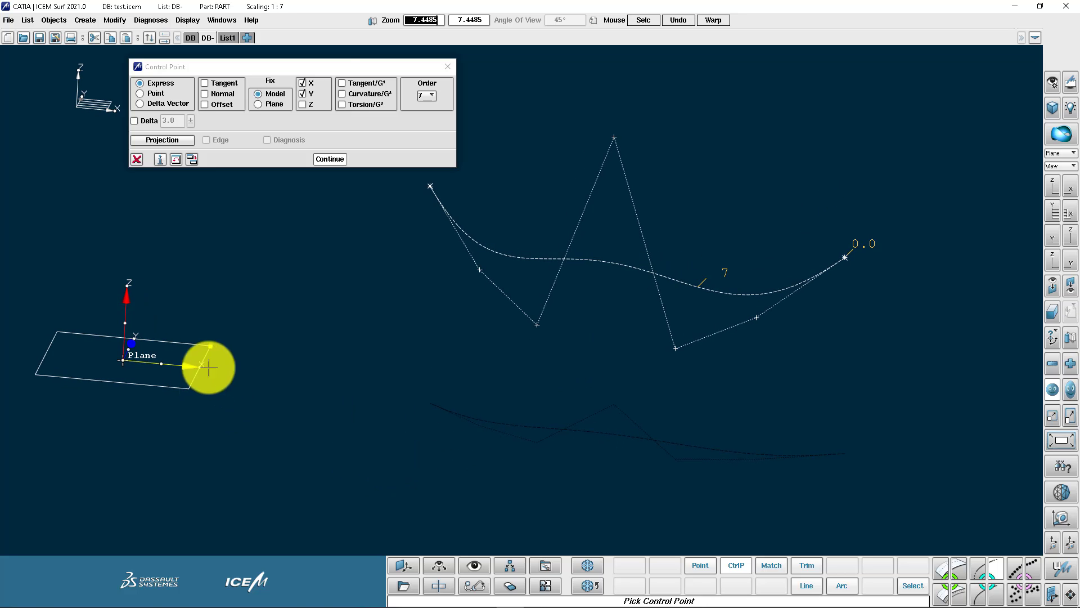
{"action": "left_click", "coordinate": [265, 103]}
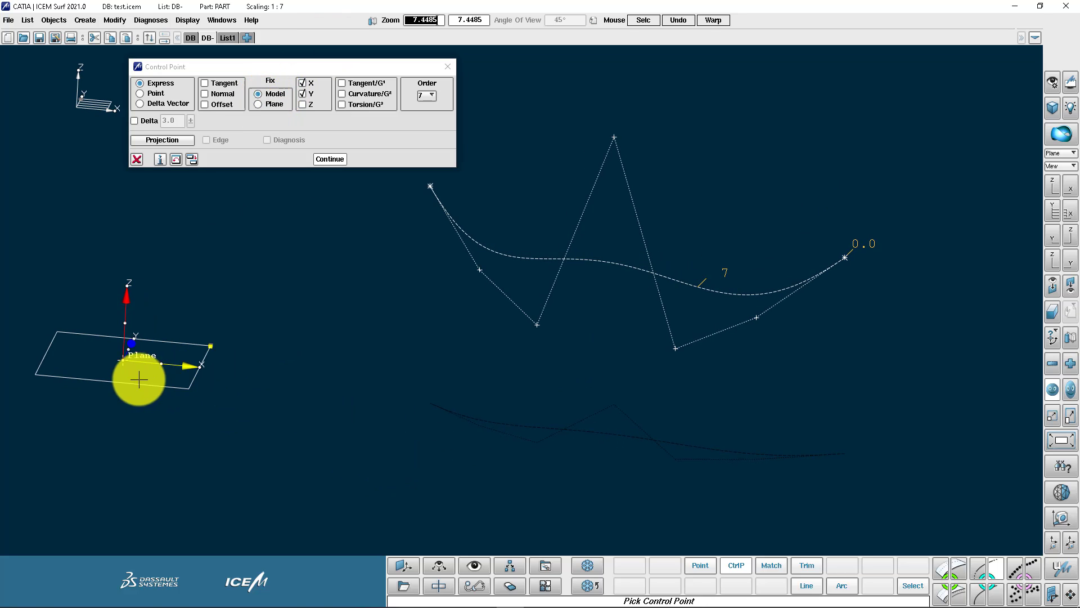
{"action": "left_click", "coordinate": [204, 367]}
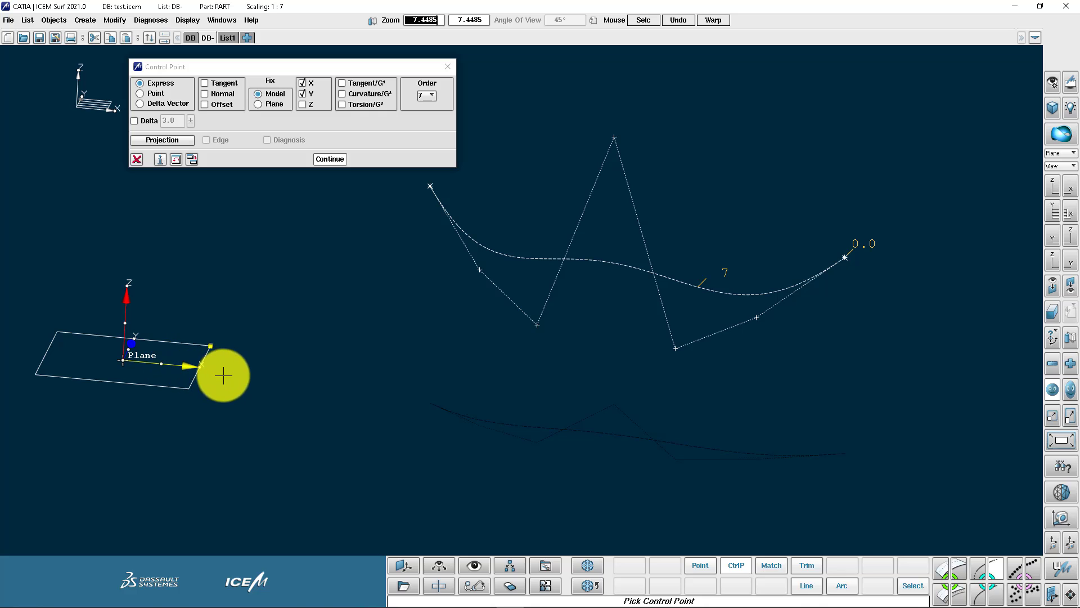
{"action": "left_click", "coordinate": [293, 127]}
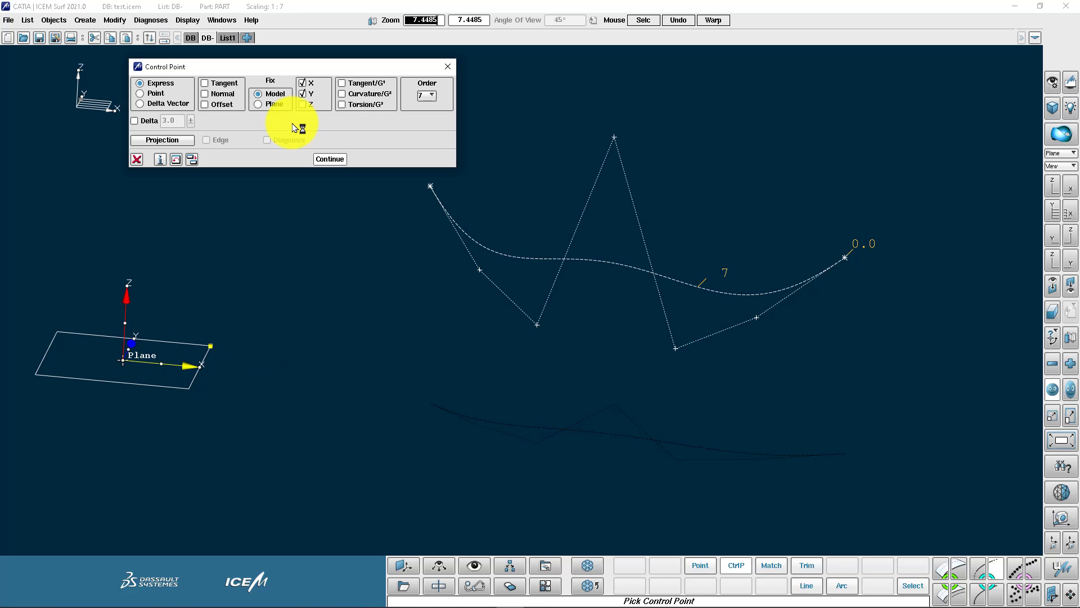
{"action": "left_click", "coordinate": [260, 107]}
{"action": "left_click", "coordinate": [304, 93]}
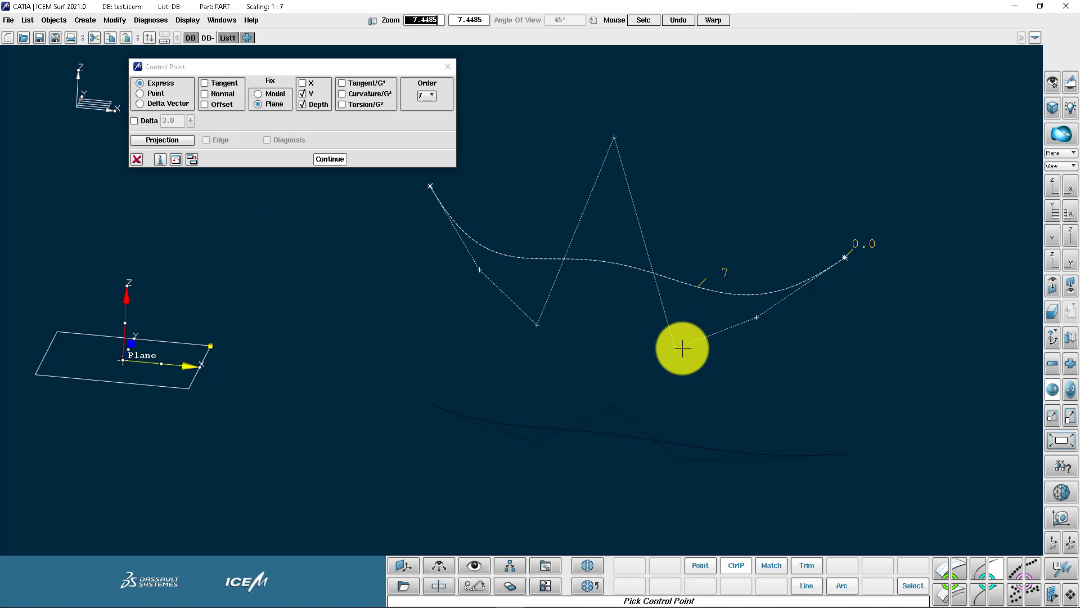
{"action": "left_click_drag", "start_coordinate": [678, 349], "coordinate": [641, 343]}
- Return to the full DB list and copy only the surface patch into the DB- working list
{"action": "left_click", "coordinate": [189, 40]}
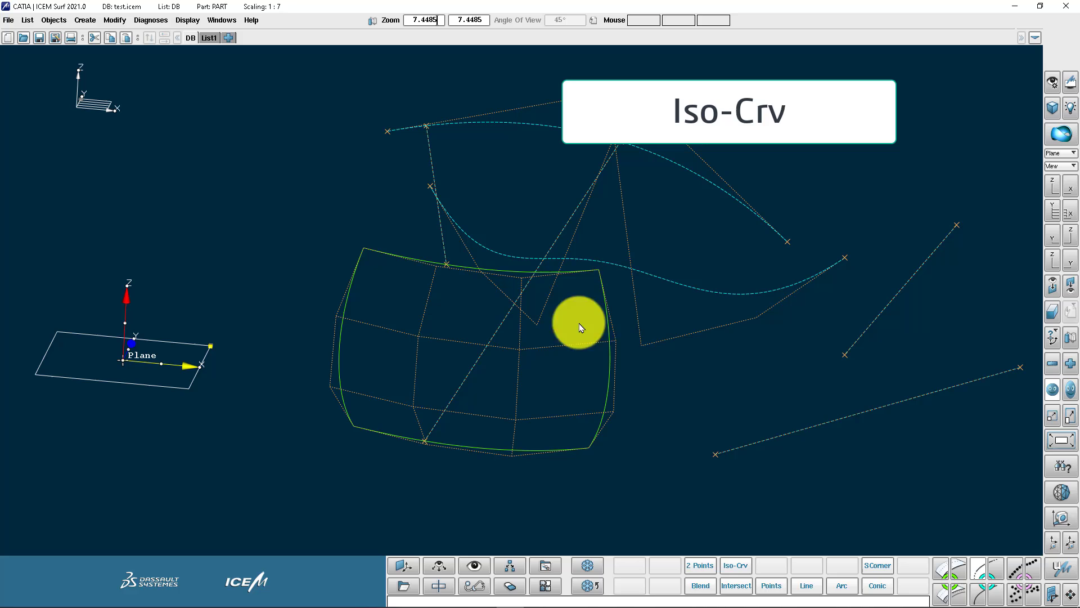
{"action": "right_click", "coordinate": [197, 38]}
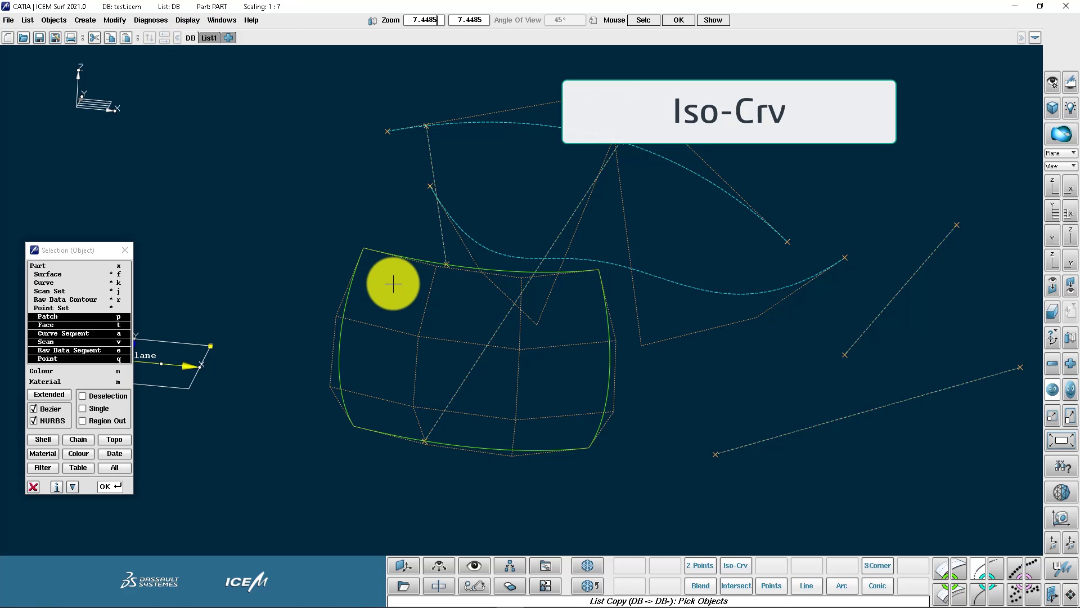
{"action": "left_click_drag", "start_coordinate": [394, 281], "coordinate": [332, 243]}
{"action": "middle_click", "coordinate": [333, 243]}
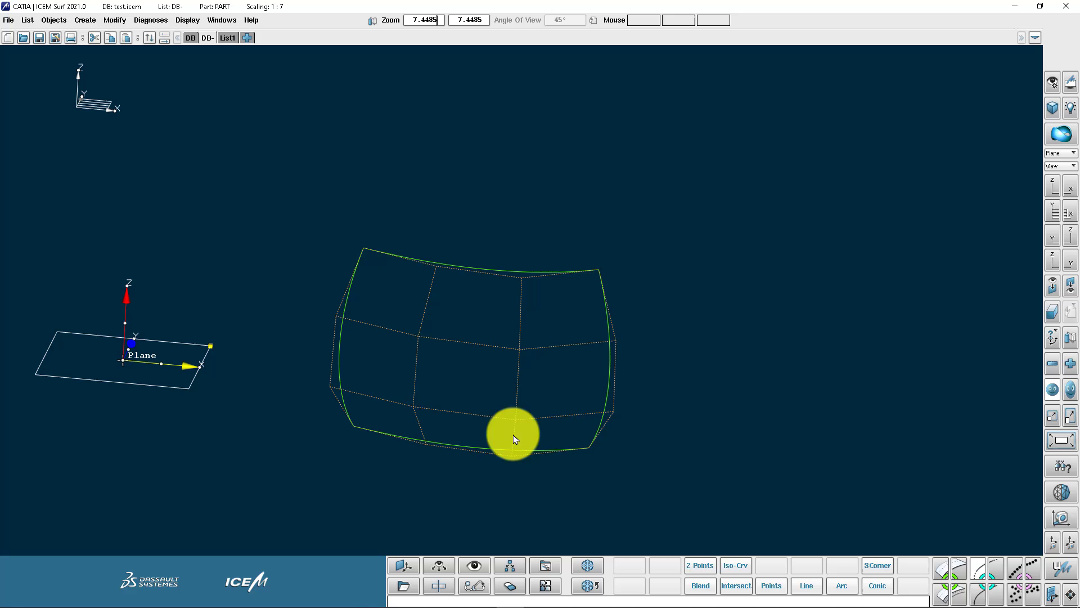
- Create a single iso-curve near the patch's left side with Multiple turned off and a gap of 0.1
{"action": "left_click", "coordinate": [738, 566]}
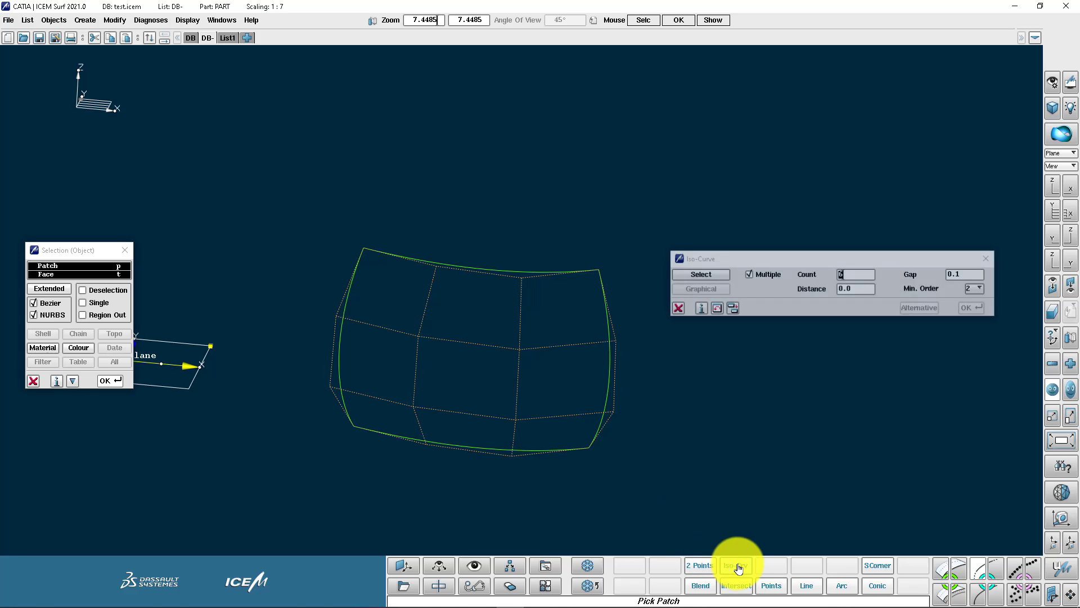
{"action": "left_click", "coordinate": [551, 352]}
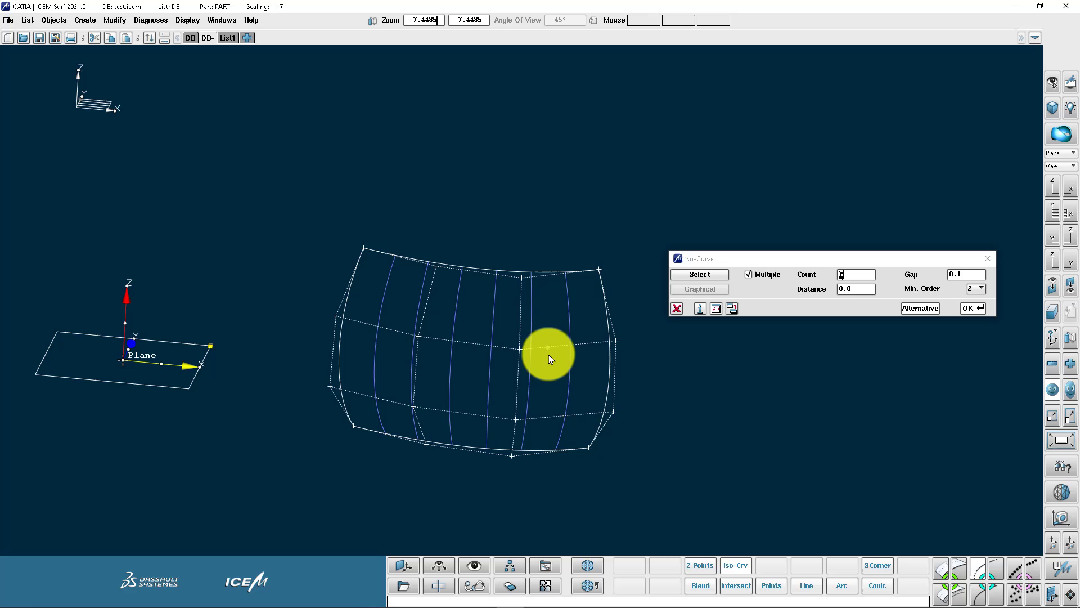
{"action": "middle_click_drag", "start_coordinate": [550, 359], "coordinate": [559, 344]}
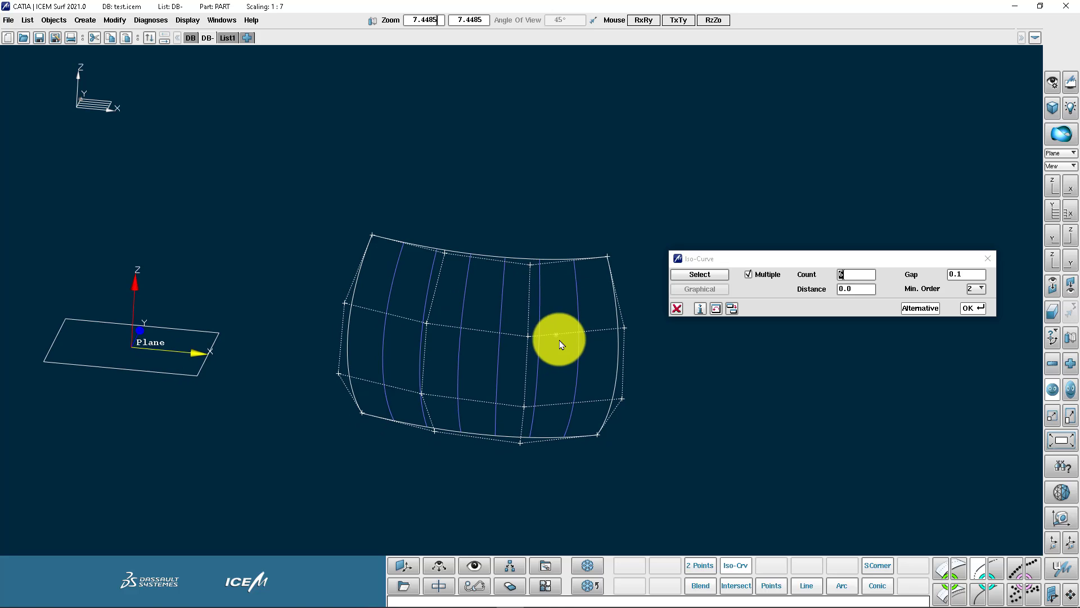
{"action": "left_click", "coordinate": [748, 275]}
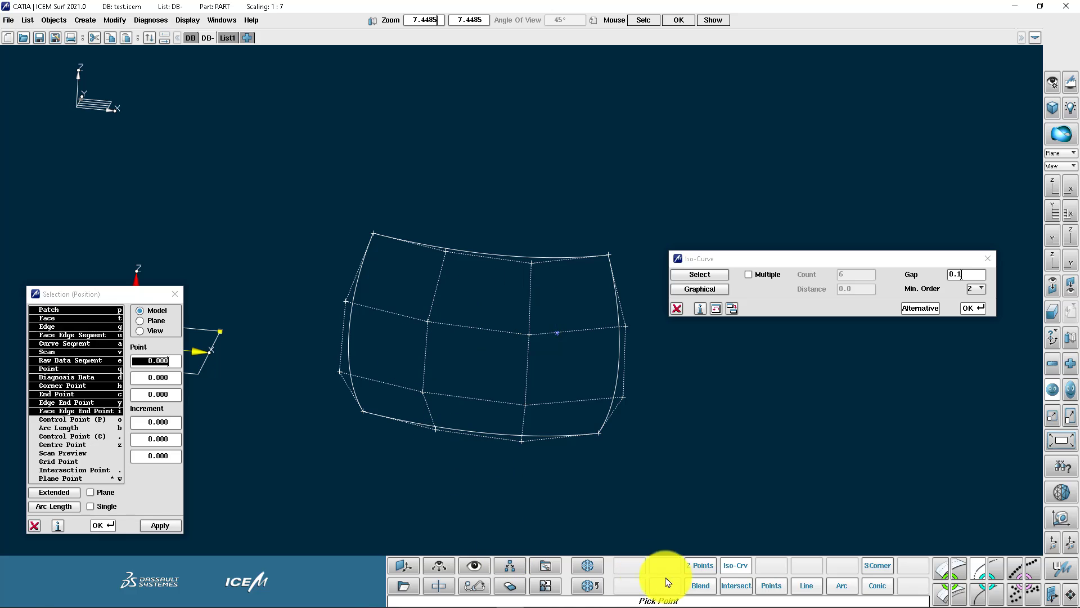
{"action": "left_click", "coordinate": [402, 418]}
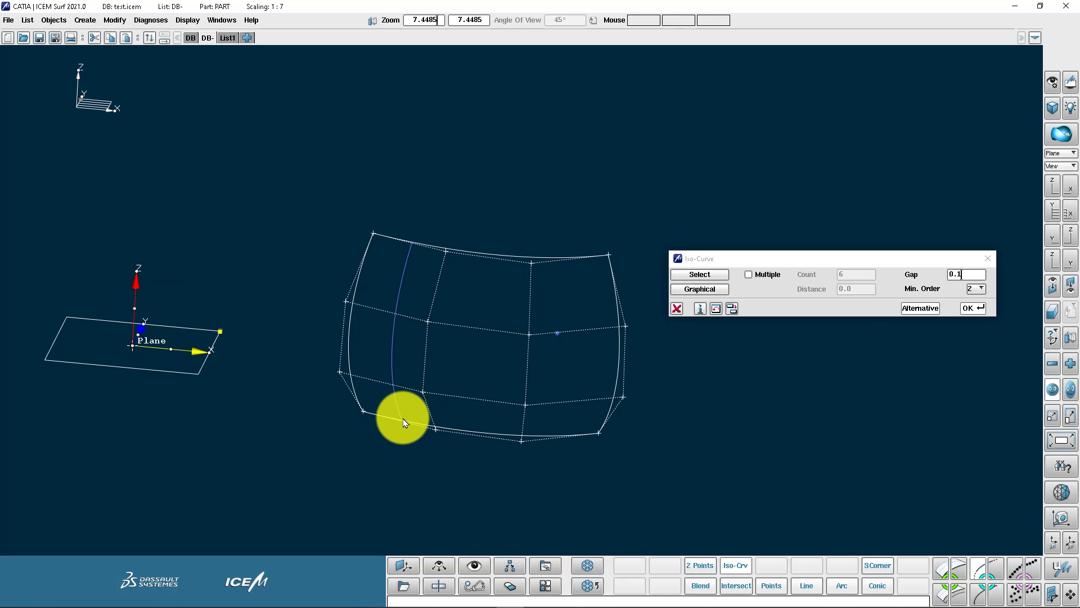
{"action": "left_click", "coordinate": [977, 309]}
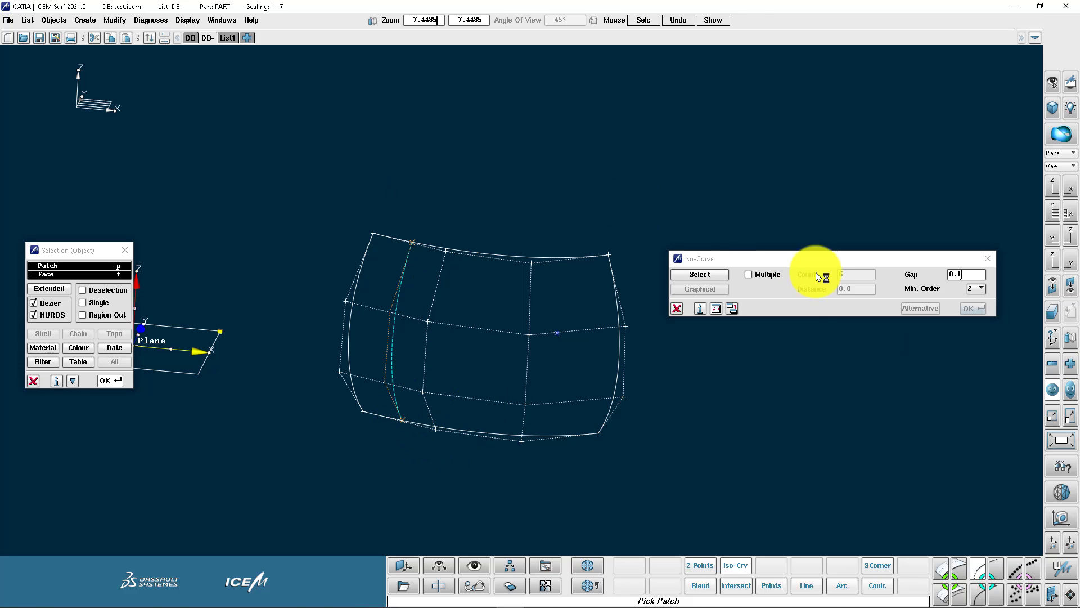
- Create 8 evenly spaced iso-curves across the patch in the alternative direction using the Multiple option
{"action": "left_click", "coordinate": [715, 280]}
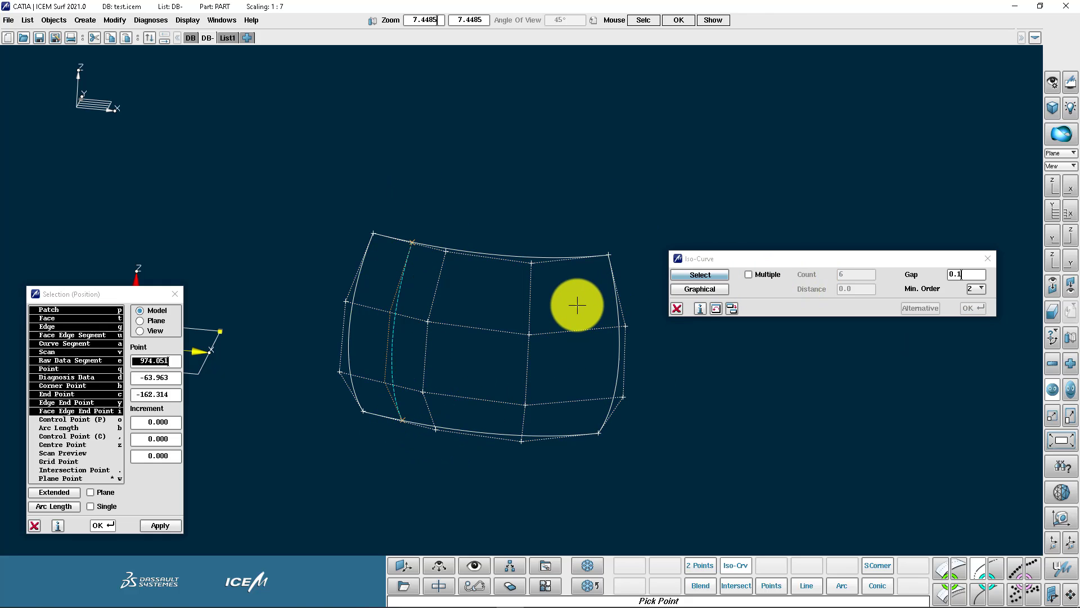
{"action": "left_click", "coordinate": [755, 275]}
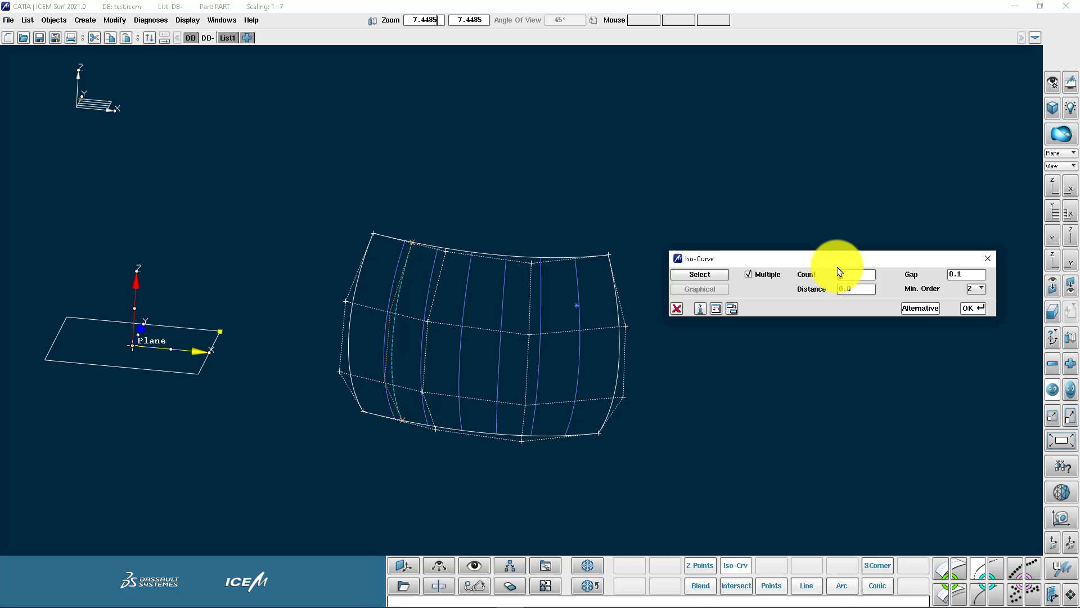
{"action": "left_click", "coordinate": [839, 274]}
{"action": "type", "text": "8"}
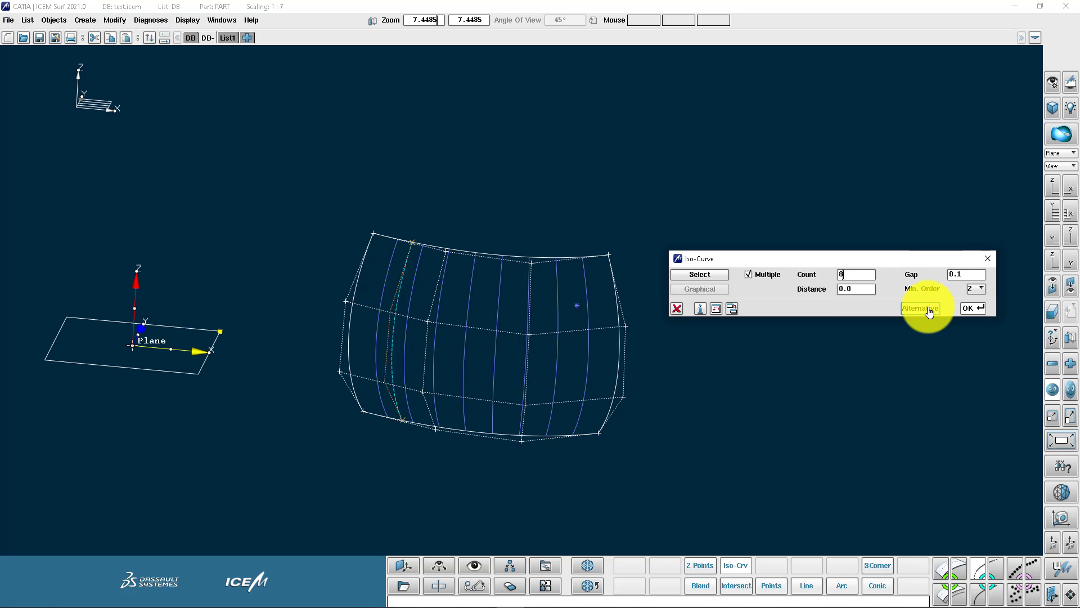
{"action": "left_click", "coordinate": [929, 312]}
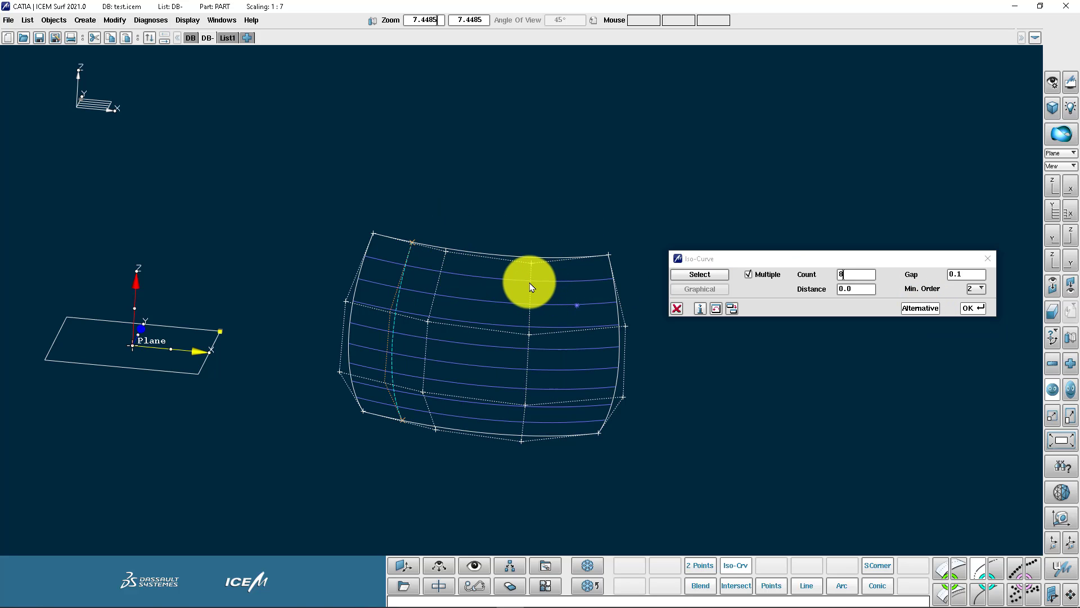
{"action": "left_click", "coordinate": [973, 307]}
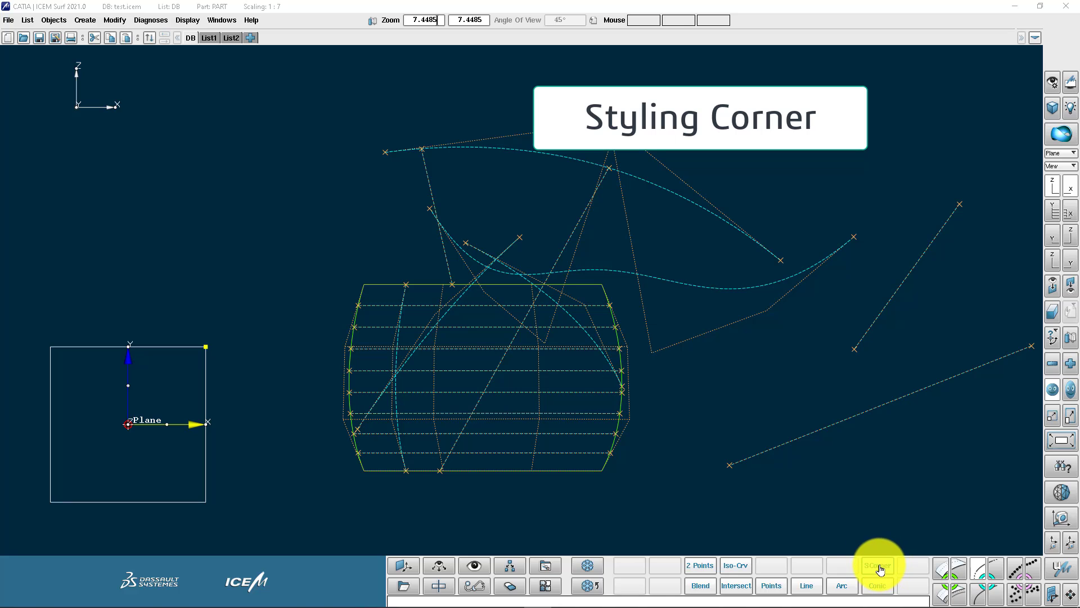
- Start a Styling Corner of type Arc between the two crossing curves in List2
{"action": "left_click", "coordinate": [880, 569]}
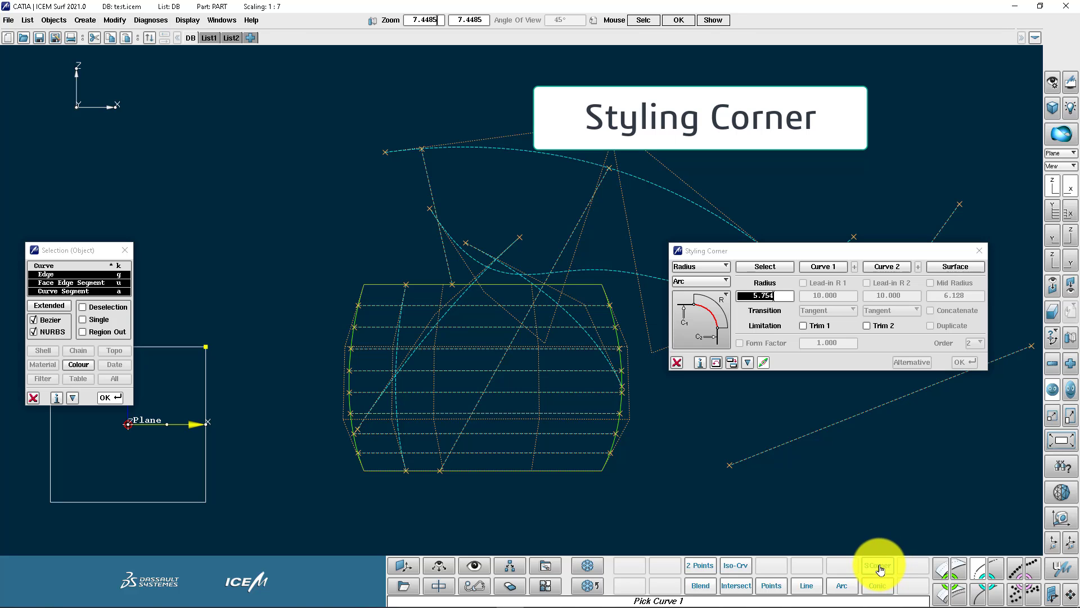
{"action": "left_click", "coordinate": [232, 37]}
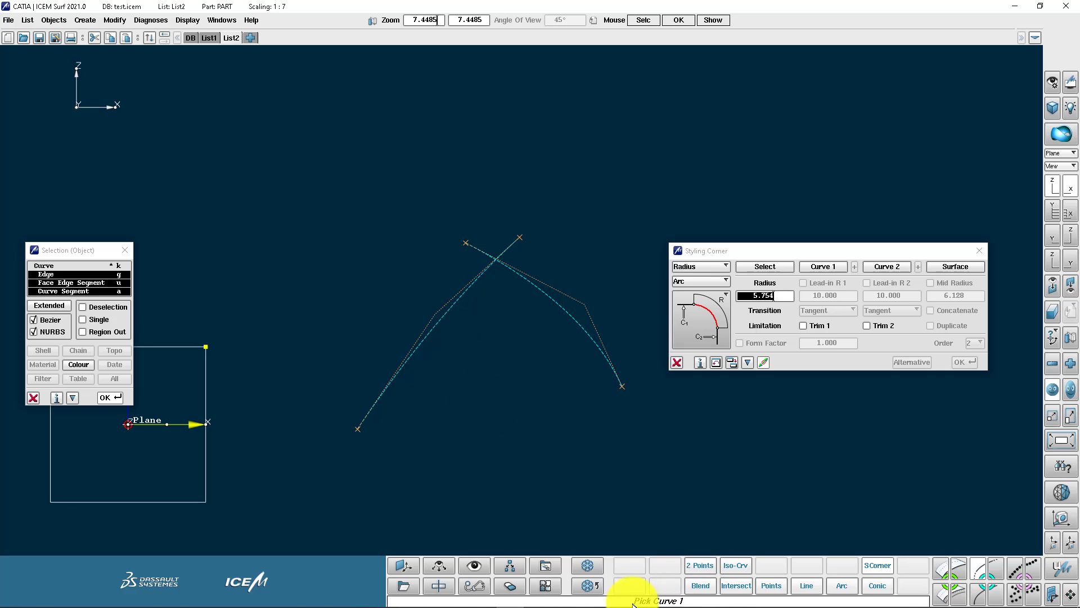
{"action": "left_click", "coordinate": [438, 319]}
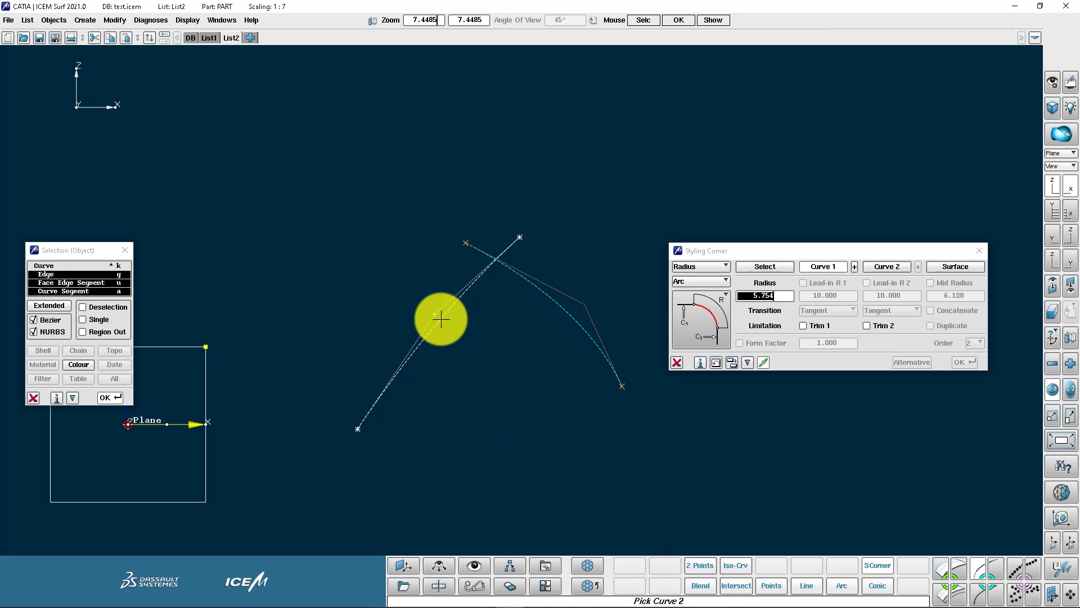
{"action": "left_click", "coordinate": [551, 304]}
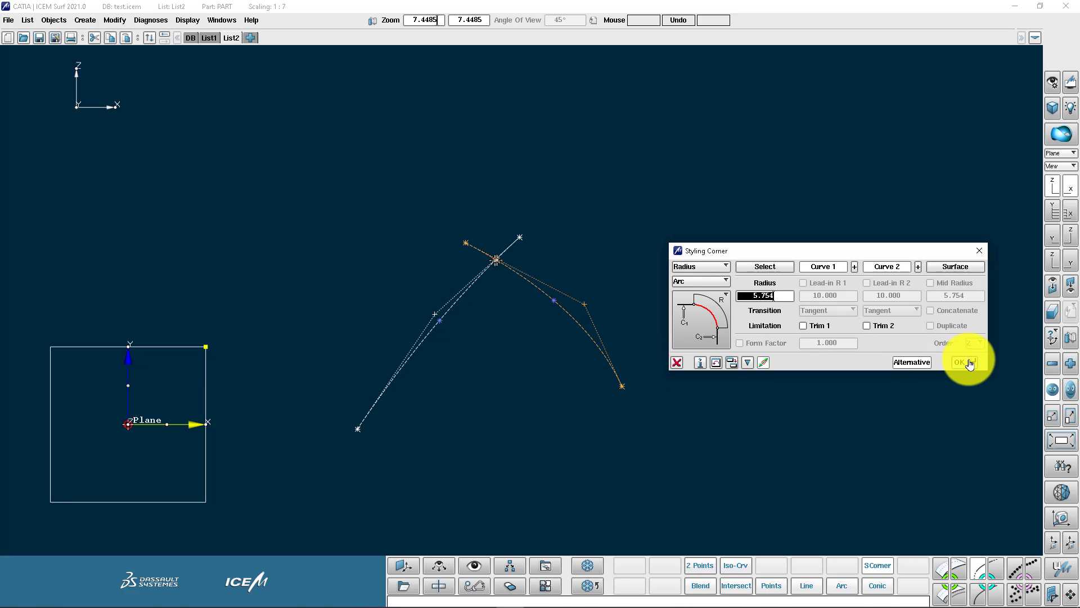
- Enlarge the arc corner by pulling its contact point outward, and set its radius to 300
{"action": "left_click", "coordinate": [589, 267]}
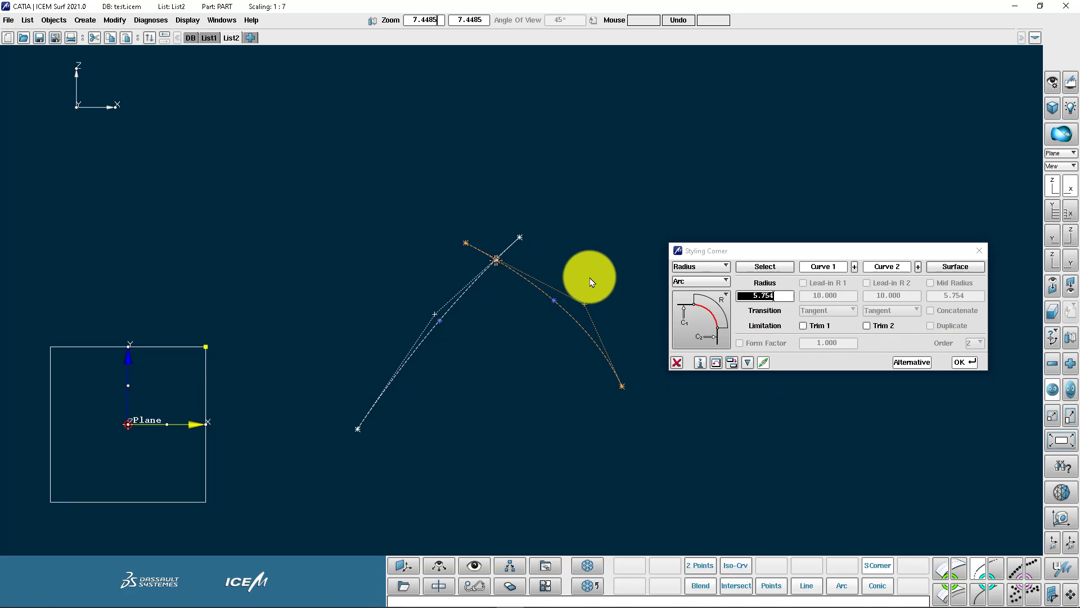
{"action": "left_click_drag", "start_coordinate": [500, 262], "coordinate": [585, 331]}
{"action": "left_click", "coordinate": [790, 294]}
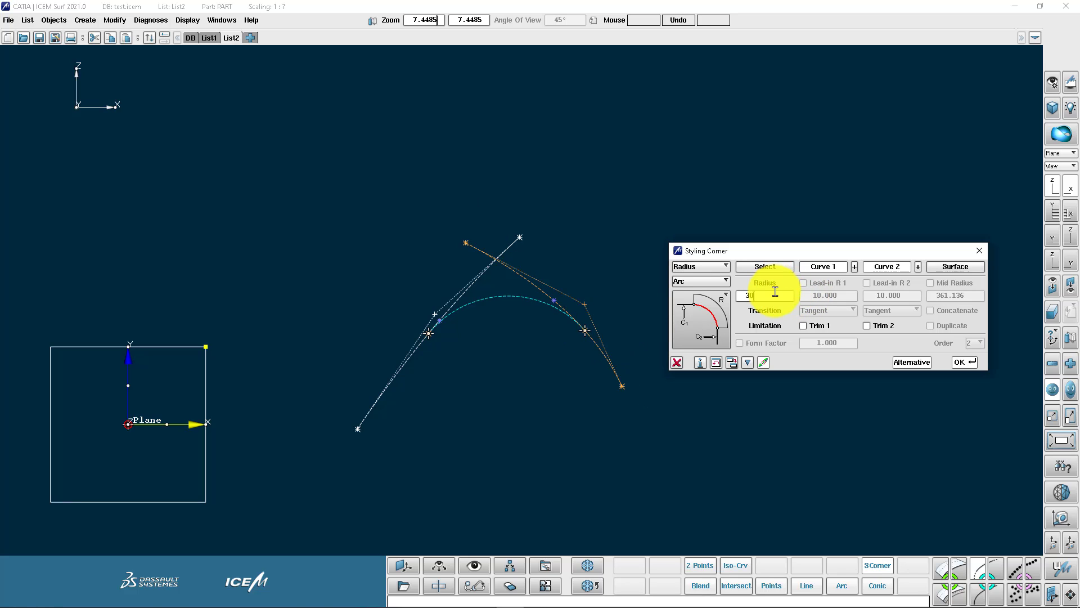
{"action": "left_click", "coordinate": [963, 362]}
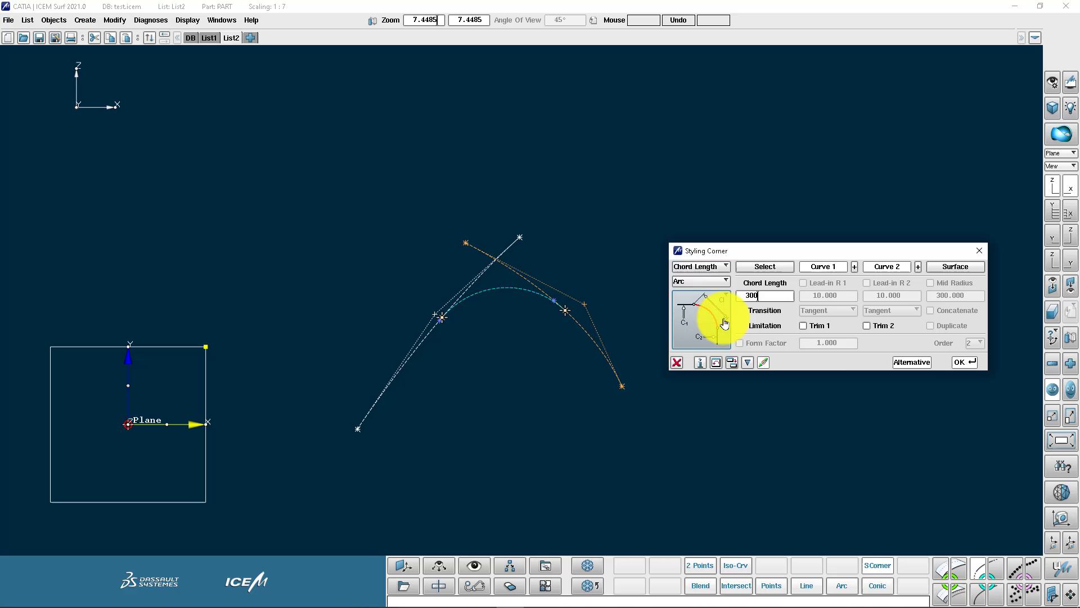
- Define the corner by a chord length of 300 and change its type from Arc to Blend
{"action": "left_click", "coordinate": [965, 363]}
{"action": "left_click", "coordinate": [710, 281]}
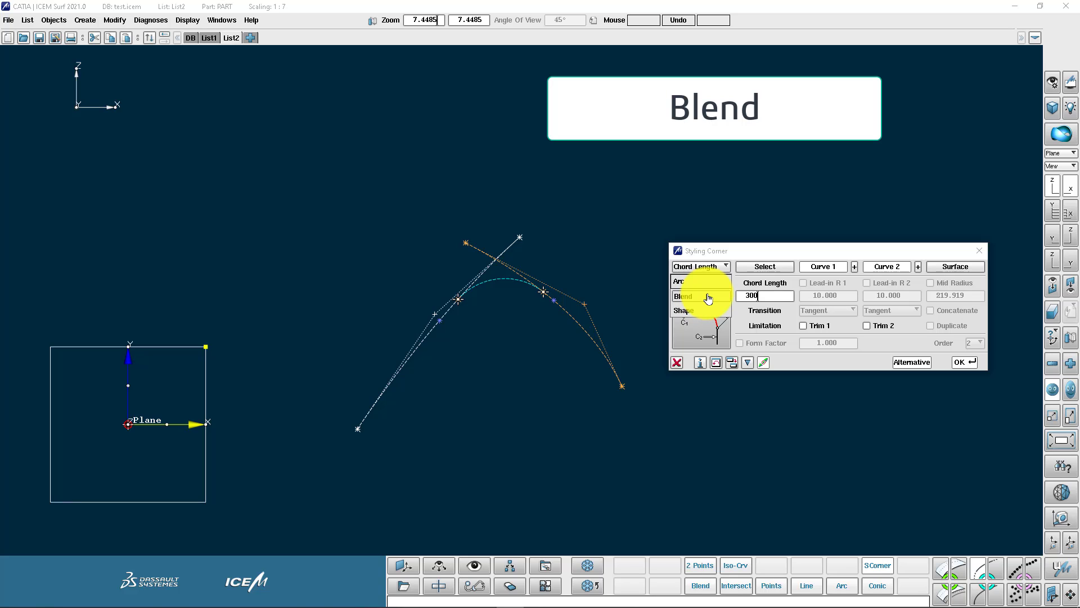
{"action": "left_click", "coordinate": [707, 296]}
{"action": "left_click", "coordinate": [964, 363]}
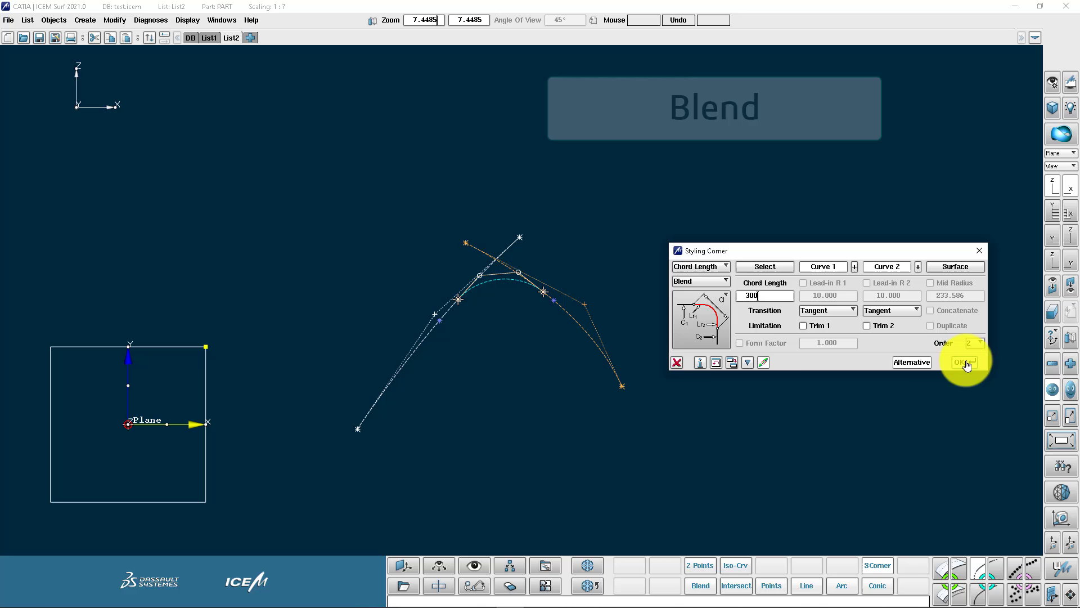
- Change the styling corner's type to Shape and enlarge its chord length to about 542 by pulling a contact point outward
{"action": "left_click", "coordinate": [704, 285]}
{"action": "left_click", "coordinate": [702, 296]}
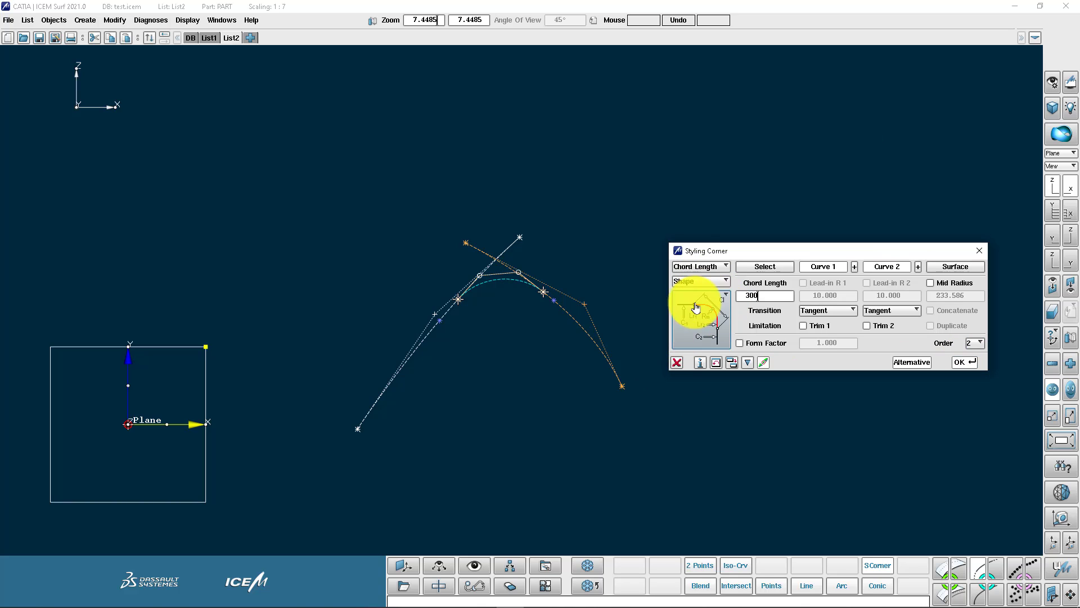
{"action": "left_click_drag", "start_coordinate": [548, 292], "coordinate": [584, 330]}
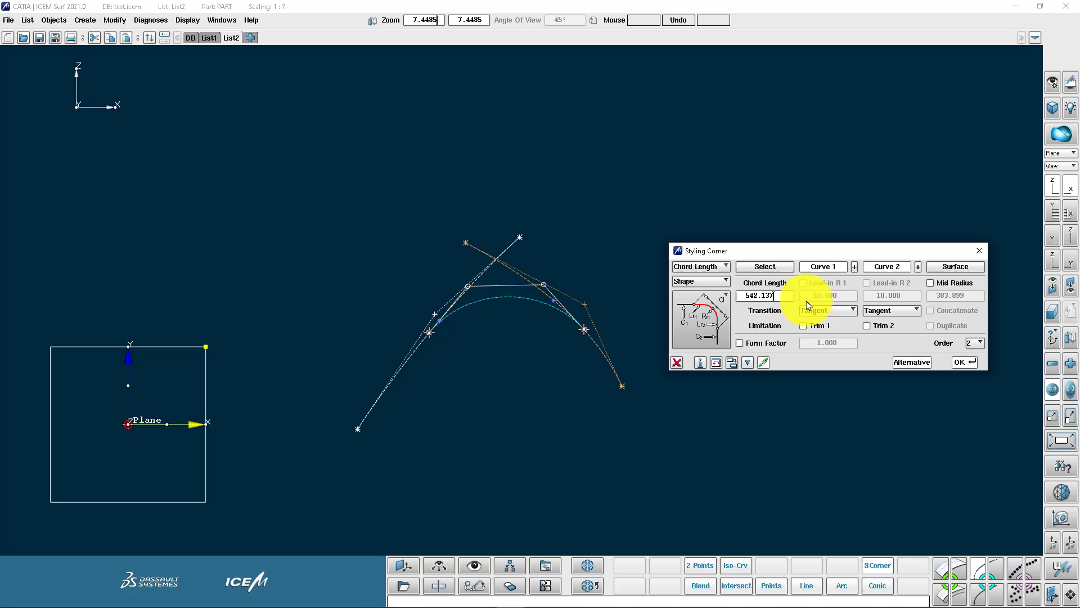
- Set the corner's transitions to Curvature on Curve 1 and Position on Curve 2, and enlarge the chord length to about 696
{"action": "left_click", "coordinate": [827, 315]}
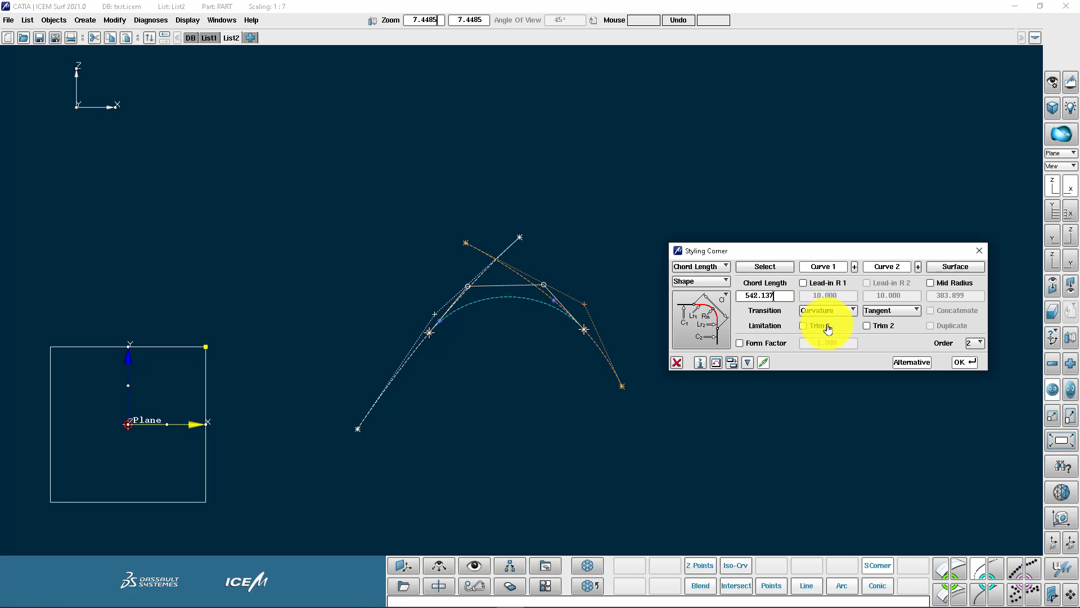
{"action": "left_click", "coordinate": [887, 313]}
{"action": "left_click", "coordinate": [892, 305]}
{"action": "left_click", "coordinate": [962, 361]}
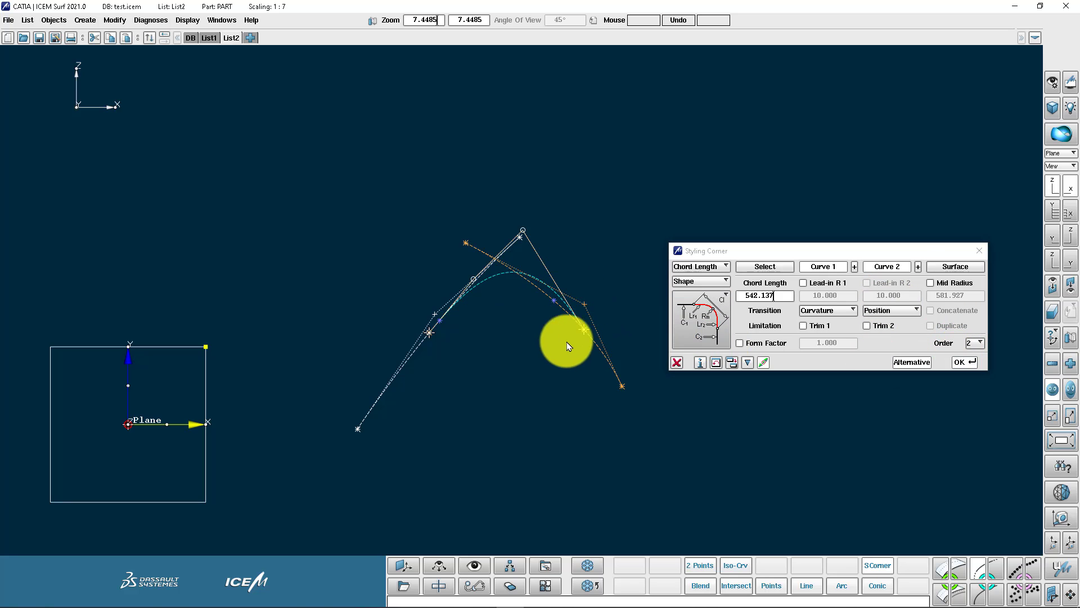
{"action": "left_click_drag", "start_coordinate": [583, 329], "coordinate": [611, 365]}
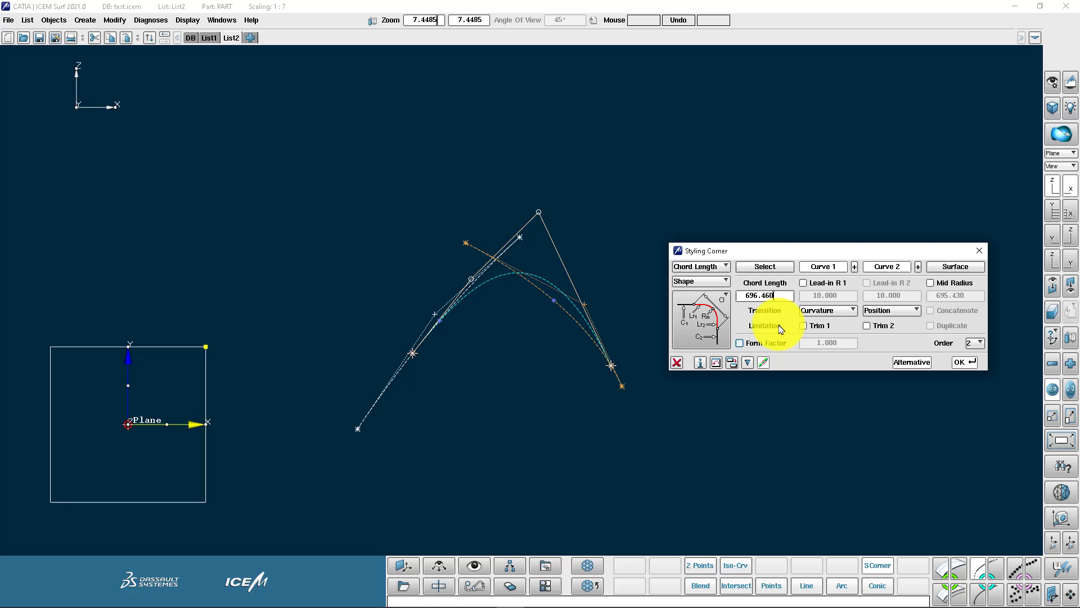
- Set the corner's transition to Curvature on both curves
{"action": "left_click", "coordinate": [896, 313]}
{"action": "left_click", "coordinate": [890, 325]}
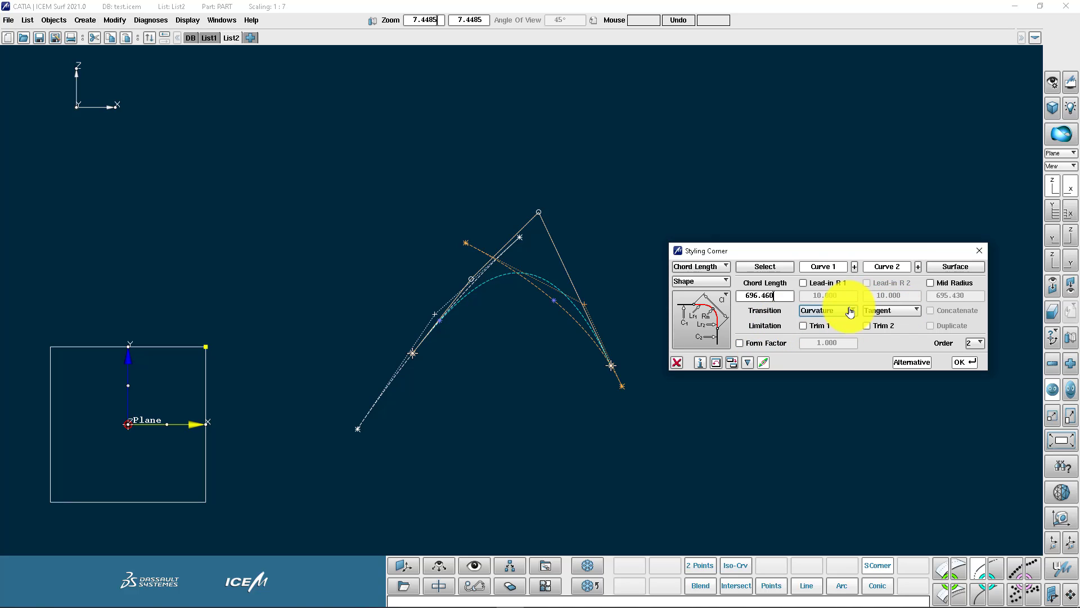
{"action": "left_click", "coordinate": [842, 313]}
{"action": "left_click", "coordinate": [832, 309]}
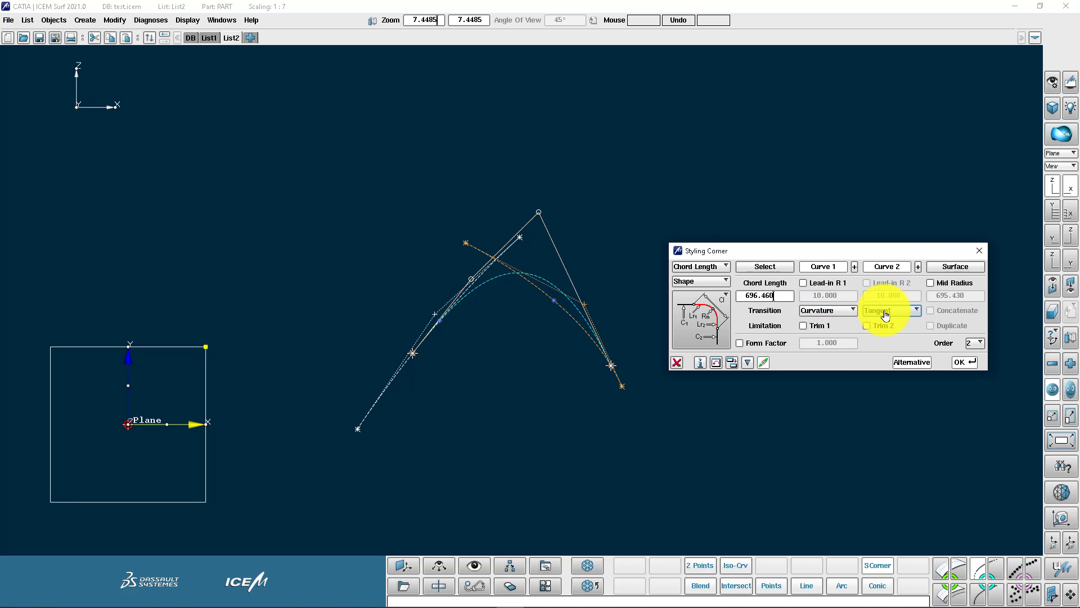
{"action": "left_click", "coordinate": [887, 310]}
{"action": "left_click", "coordinate": [891, 325]}
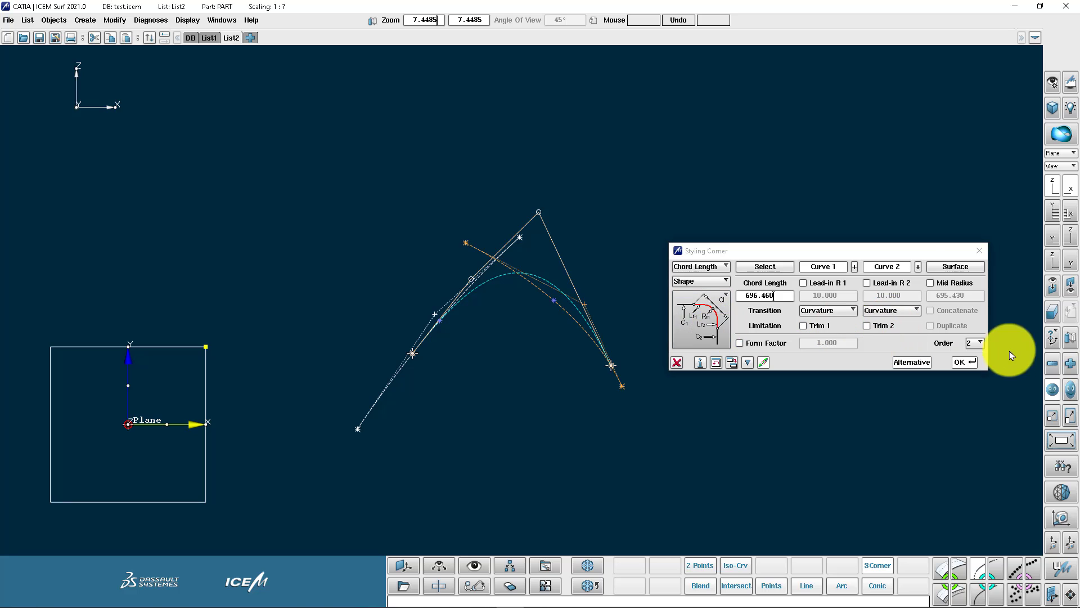
- Shorten the corner by pulling its contact point inward, and create it with both source curves trimmed
{"action": "left_click_drag", "start_coordinate": [613, 367], "coordinate": [557, 303]}
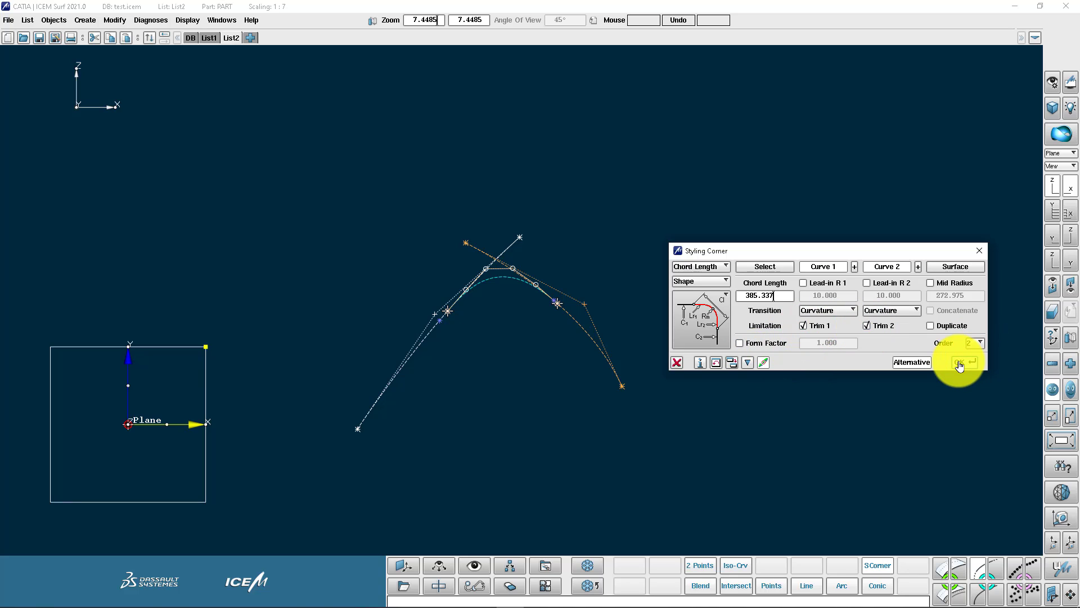
{"action": "left_click_drag", "start_coordinate": [558, 305], "coordinate": [538, 288]}
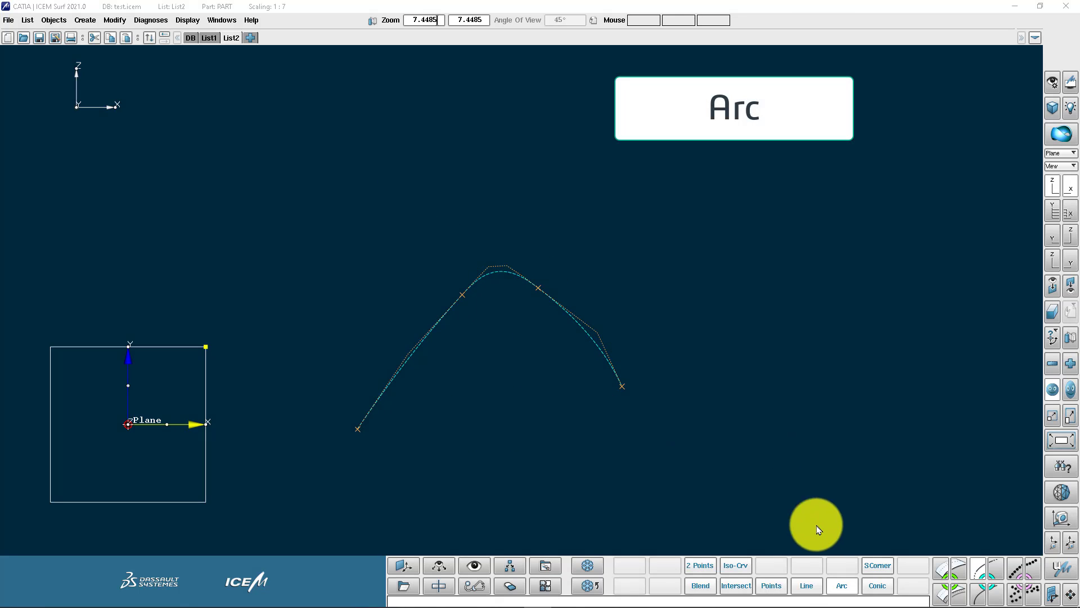
- Create two circles of radius 200 centred on the lower-left part and near the peak of the rounded curve
{"action": "left_click", "coordinate": [842, 587]}
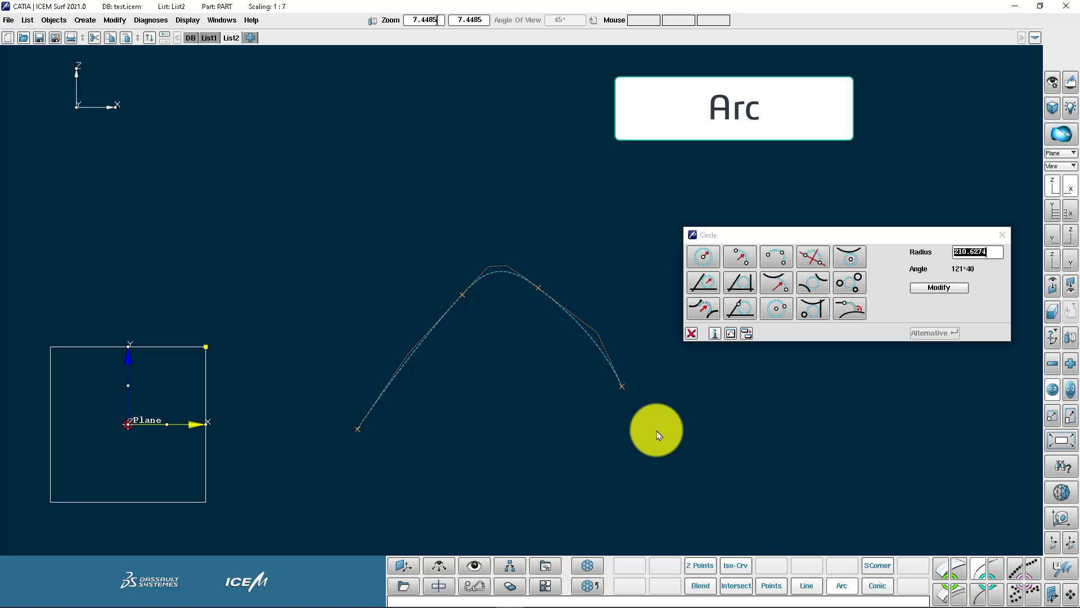
{"action": "left_click", "coordinate": [704, 258]}
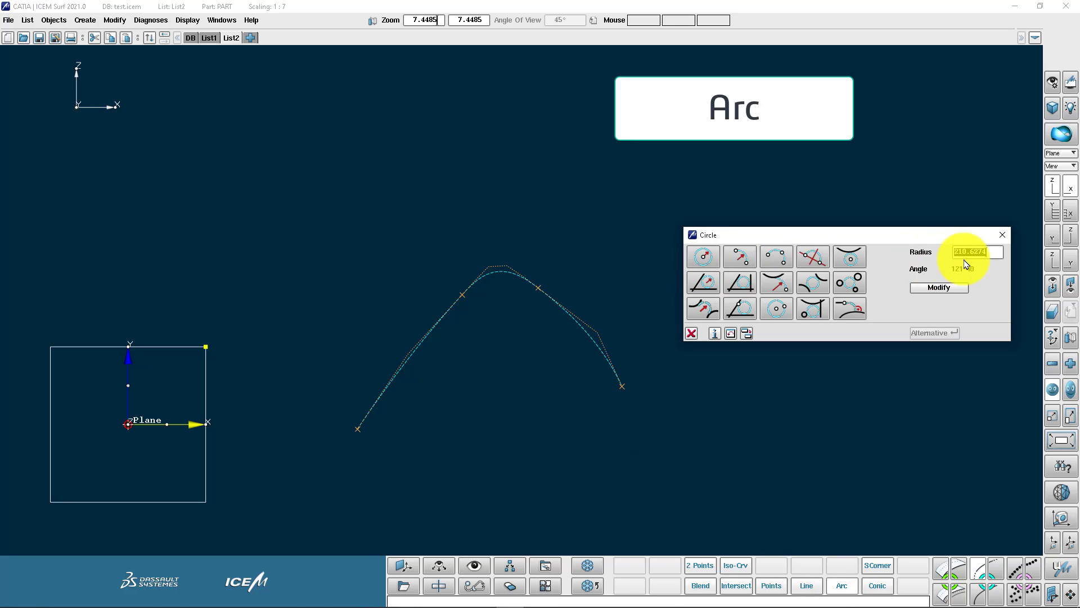
{"action": "left_click", "coordinate": [981, 249]}
{"action": "type", "text": "200"}
{"action": "left_click", "coordinate": [716, 248]}
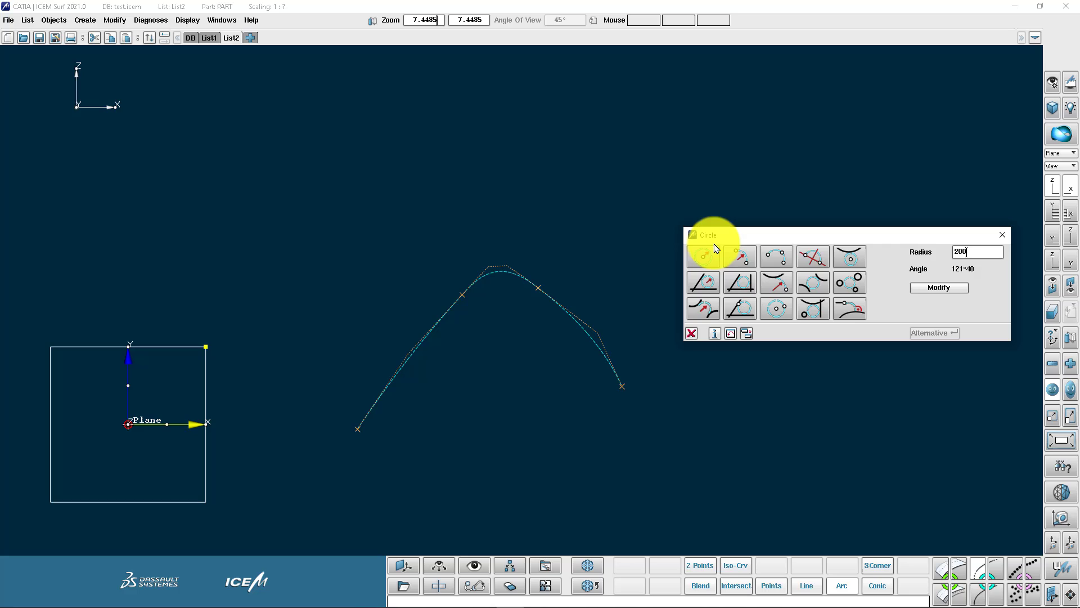
{"action": "left_click", "coordinate": [397, 374]}
{"action": "left_click", "coordinate": [515, 274]}
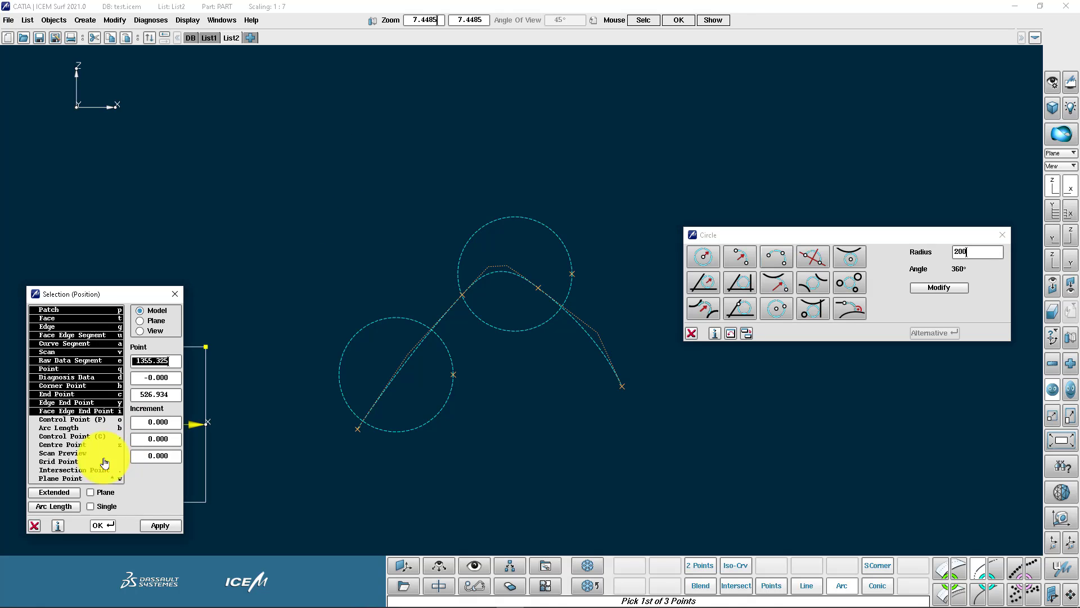
- Create an arc through three points above the circles, with a radius of about 503
{"action": "left_click", "coordinate": [377, 154]}
{"action": "left_click", "coordinate": [560, 111]}
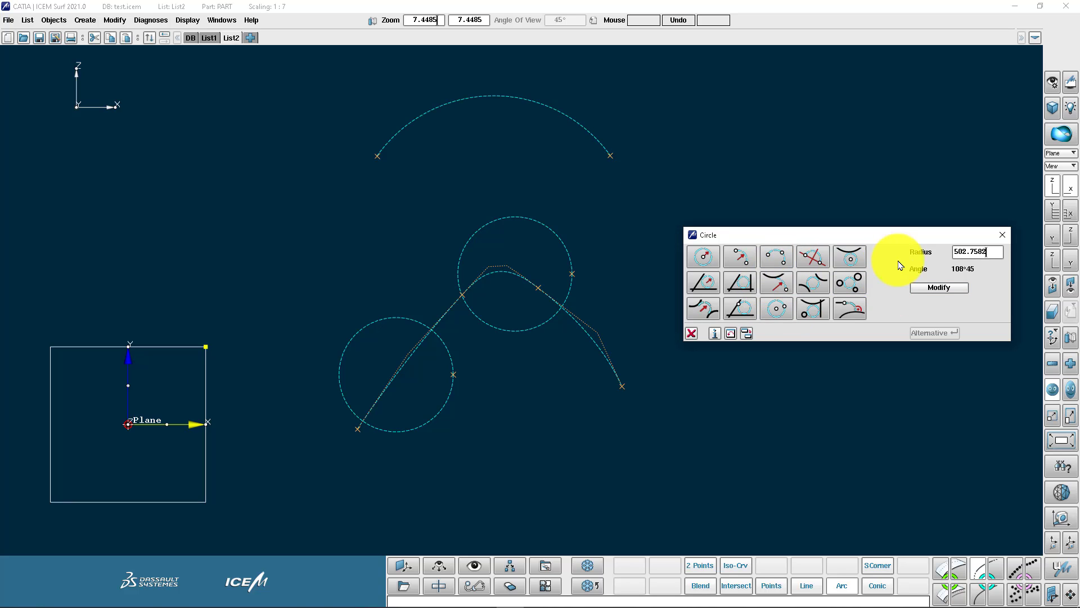
- Modify the upper arc by extending its right end to an angle of about 149°40
{"action": "left_click", "coordinate": [999, 573]}
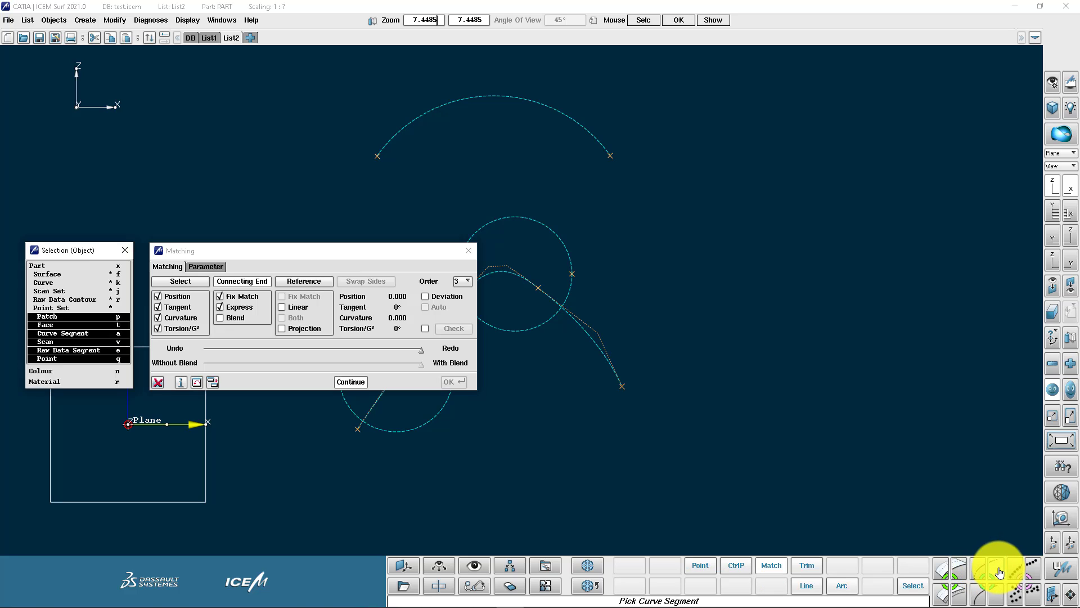
{"action": "left_click", "coordinate": [844, 586]}
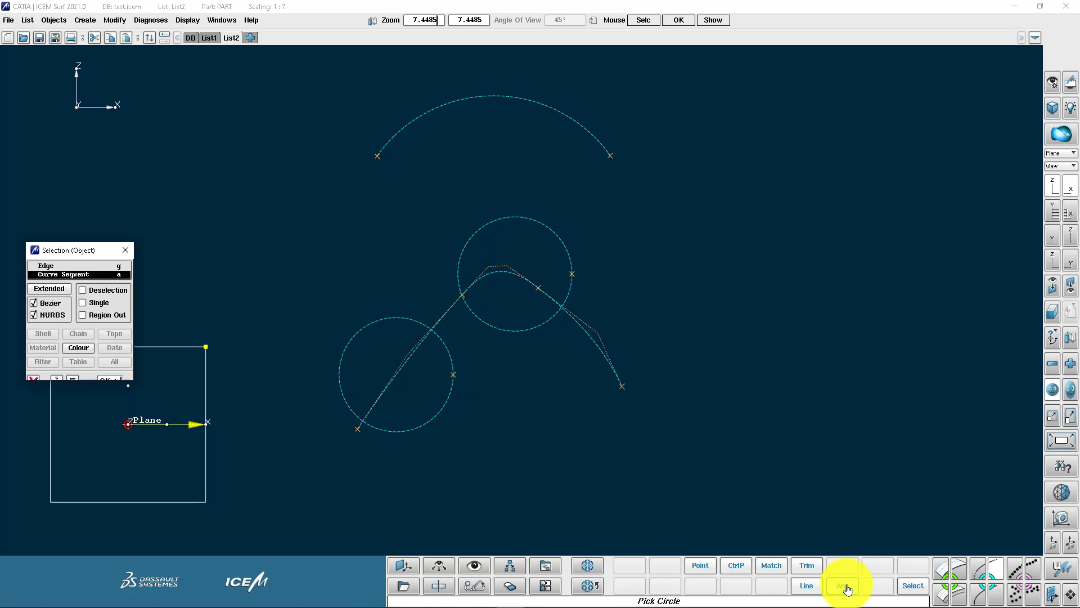
{"action": "left_click", "coordinate": [584, 148]}
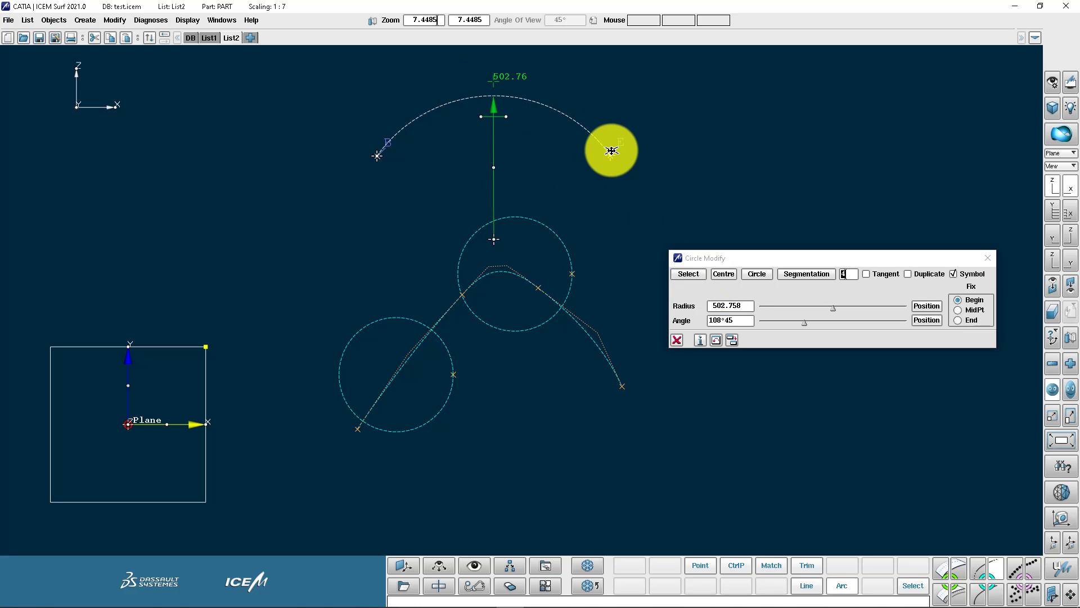
{"action": "left_click_drag", "start_coordinate": [612, 156], "coordinate": [622, 252]}
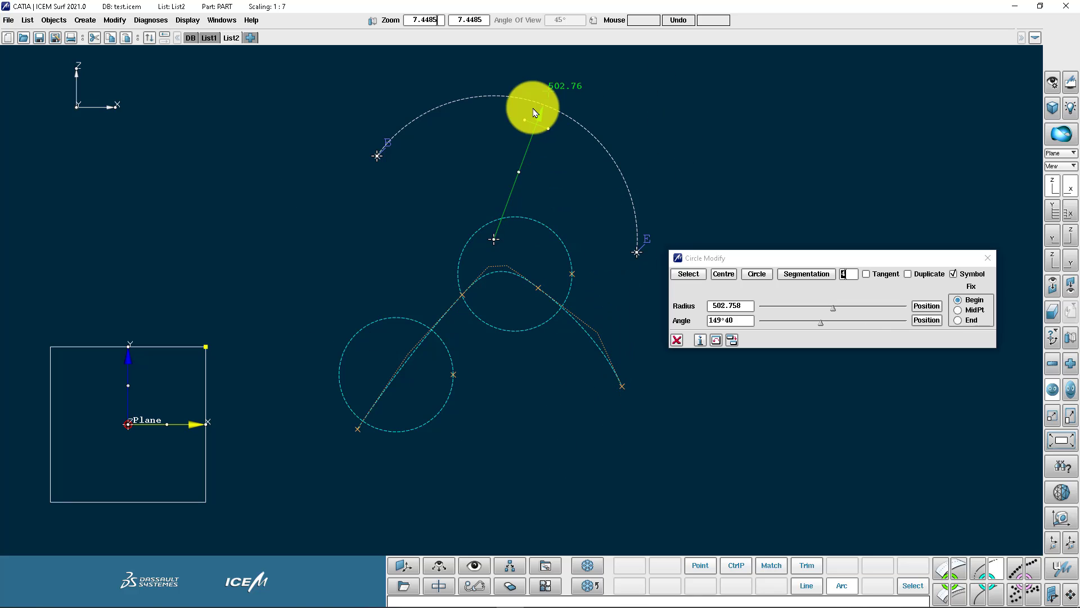
- Shift the upper arc by its centre point and reduce its radius to about 394
{"action": "left_click_drag", "start_coordinate": [494, 239], "coordinate": [458, 228]}
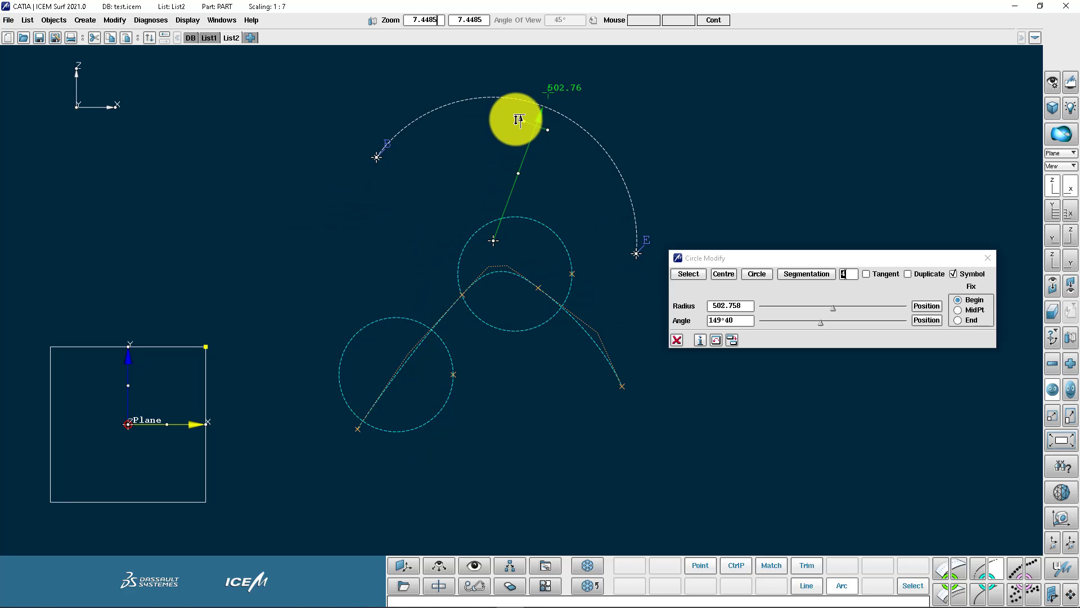
{"action": "left_click_drag", "start_coordinate": [517, 118], "coordinate": [502, 158]}
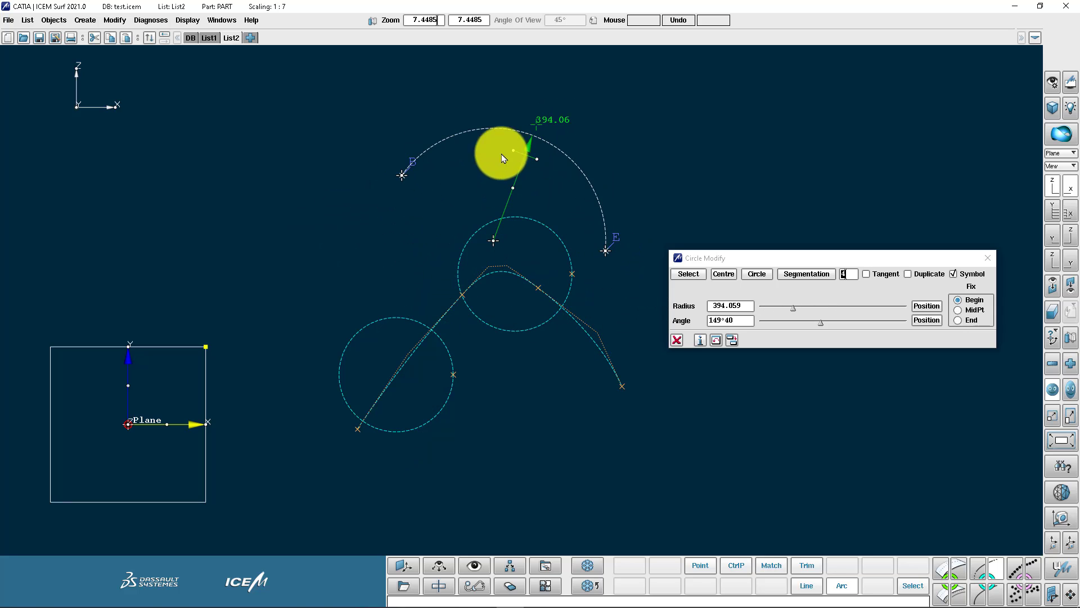
{"action": "left_click", "coordinate": [516, 187]}
{"action": "left_click", "coordinate": [477, 292]}
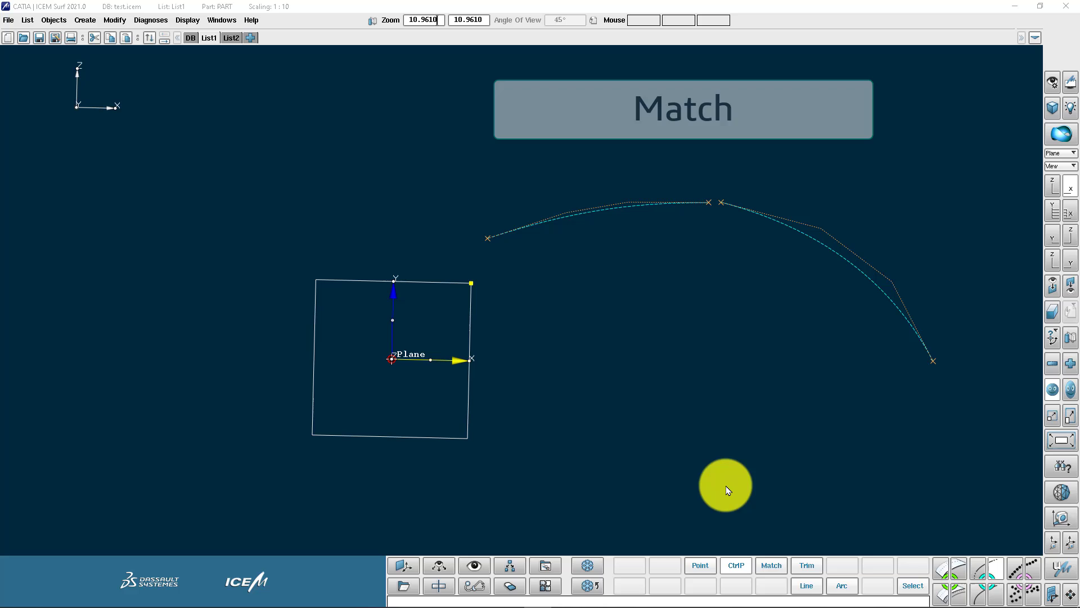
- Try matching the left curve's end to the right curve with Position only and Blend on, and undo the match
{"action": "left_click", "coordinate": [776, 566]}
{"action": "left_click", "coordinate": [703, 203]}
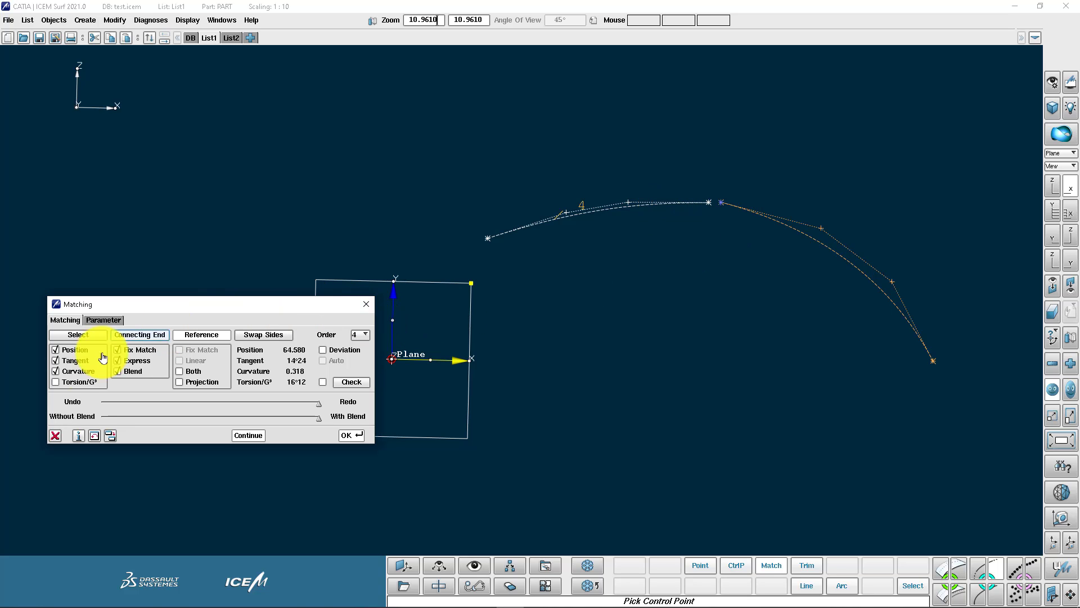
{"action": "left_click", "coordinate": [69, 372]}
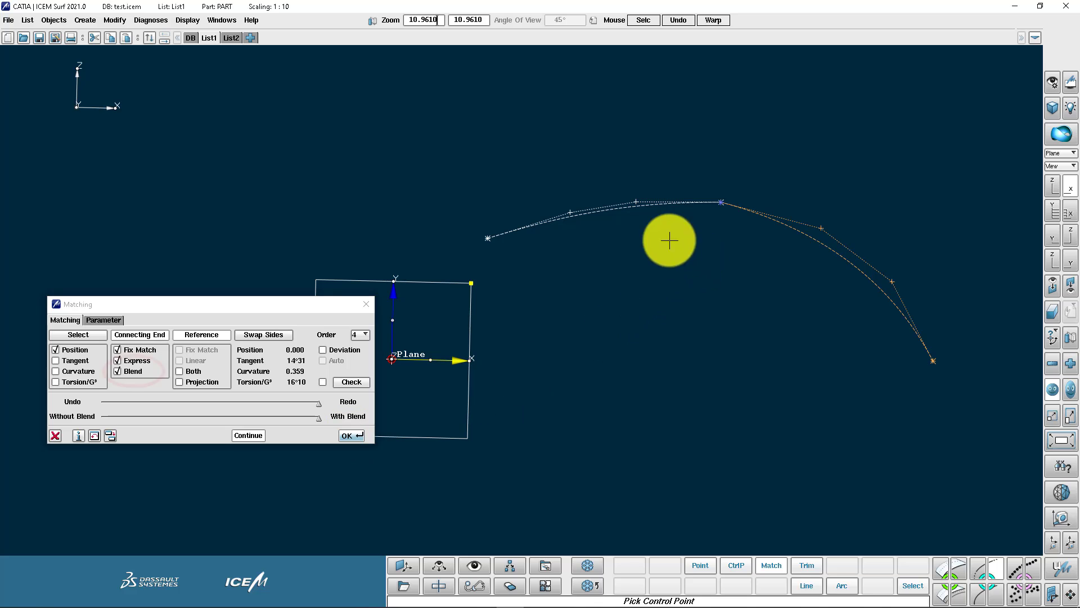
{"action": "middle_click", "coordinate": [593, 273]}
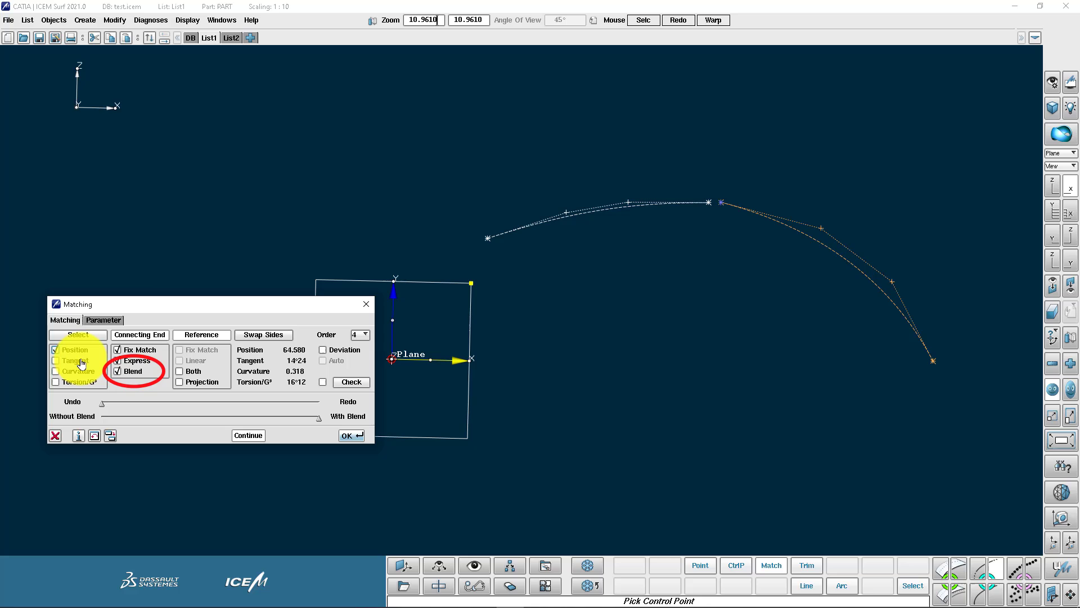
- Try matching the left curve to the right curve with Position, Tangent and Curvature, and undo the match
{"action": "left_click", "coordinate": [64, 373]}
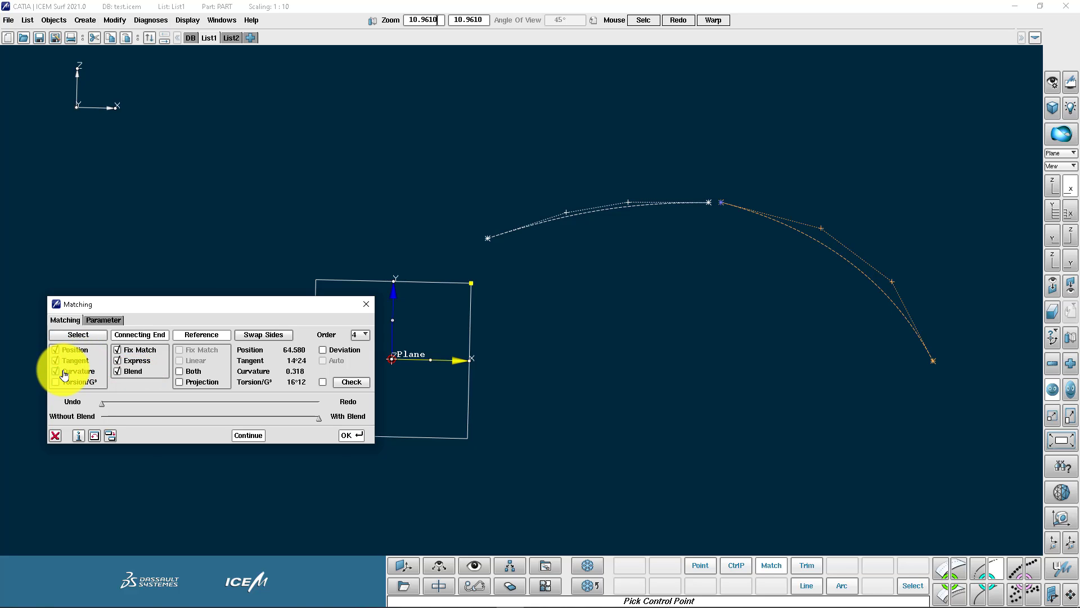
{"action": "left_click", "coordinate": [353, 435]}
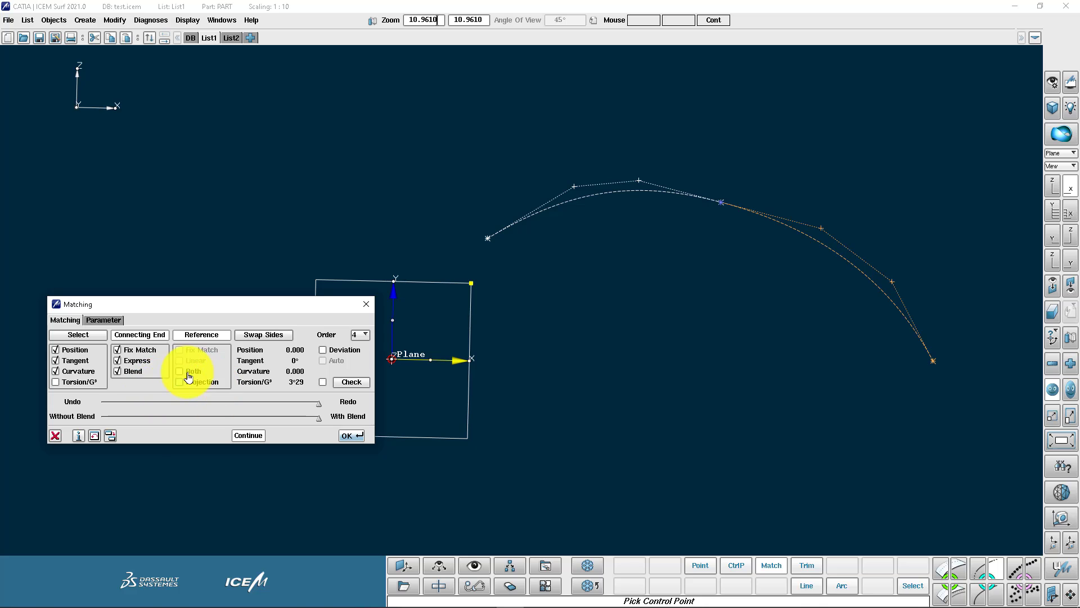
{"action": "middle_click", "coordinate": [687, 298]}
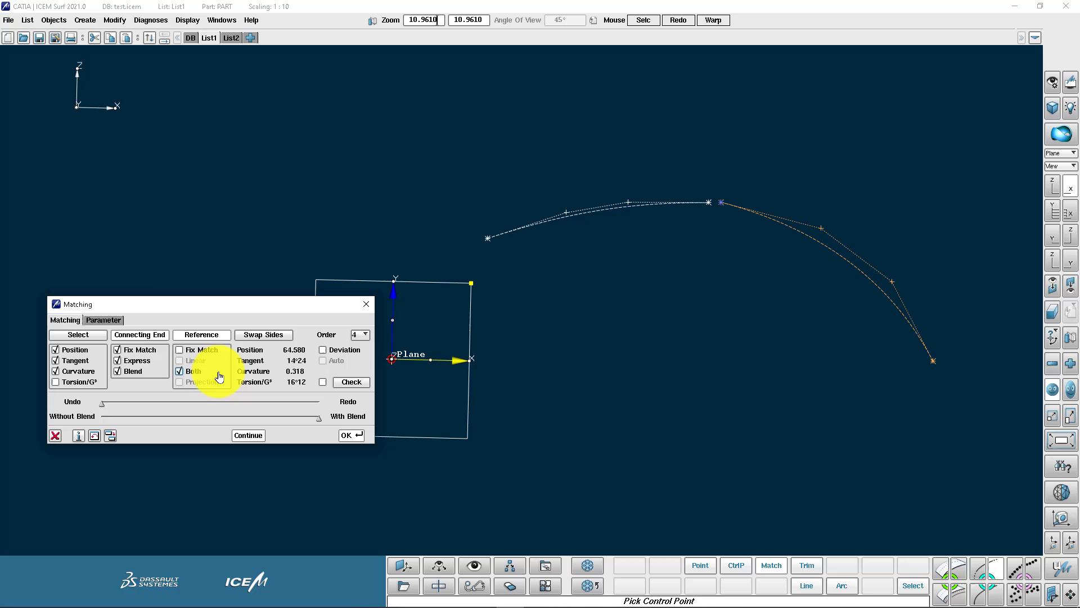
- Try the Position, Tangent and Curvature match with the Both option so both curves adapt, and undo it
{"action": "left_click", "coordinate": [349, 437]}
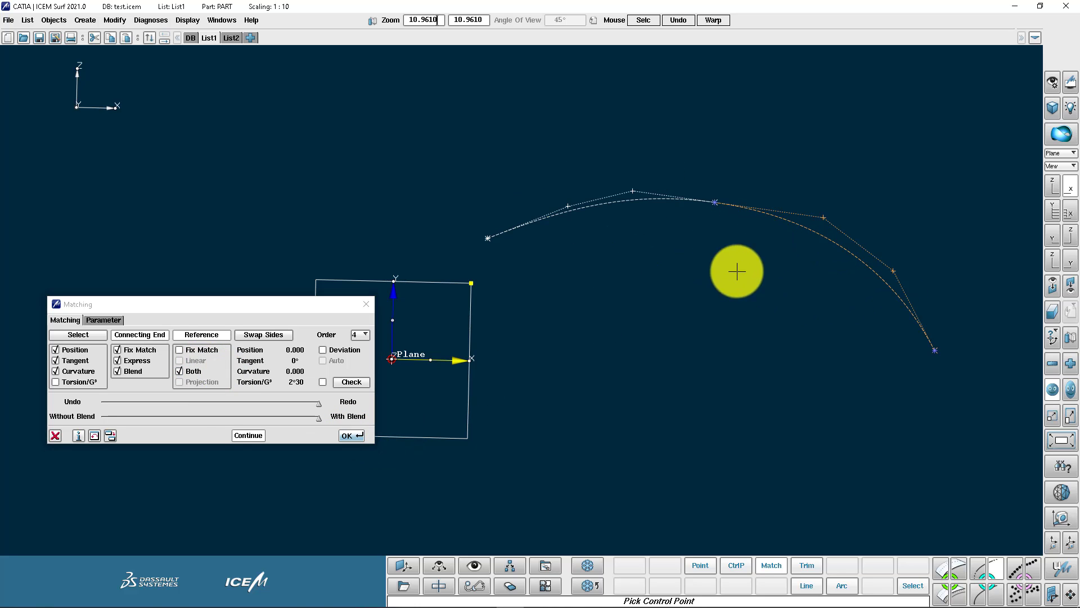
{"action": "middle_click", "coordinate": [664, 369]}
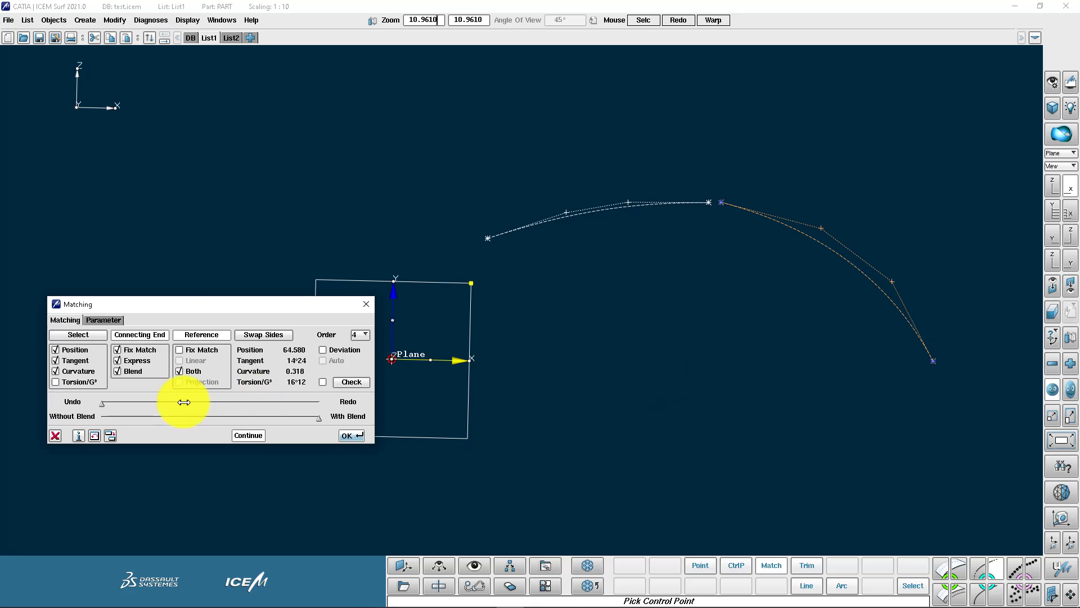
{"action": "left_click", "coordinate": [487, 234]}
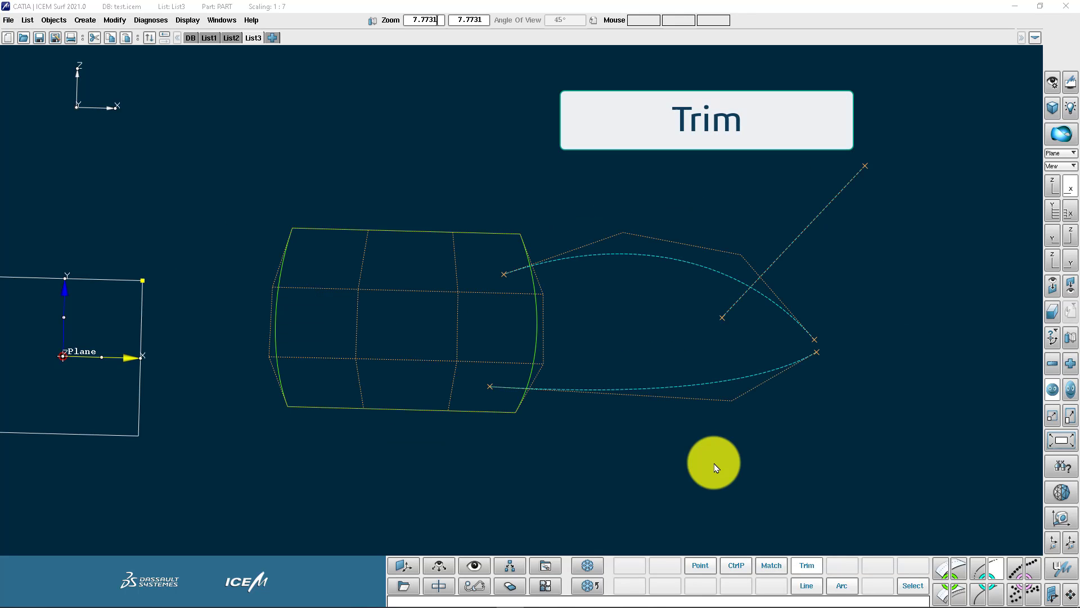
- Trim the upper and lower curves in List3 at the patch's right edge, keeping the portions outside the patch
{"action": "left_click", "coordinate": [806, 566]}
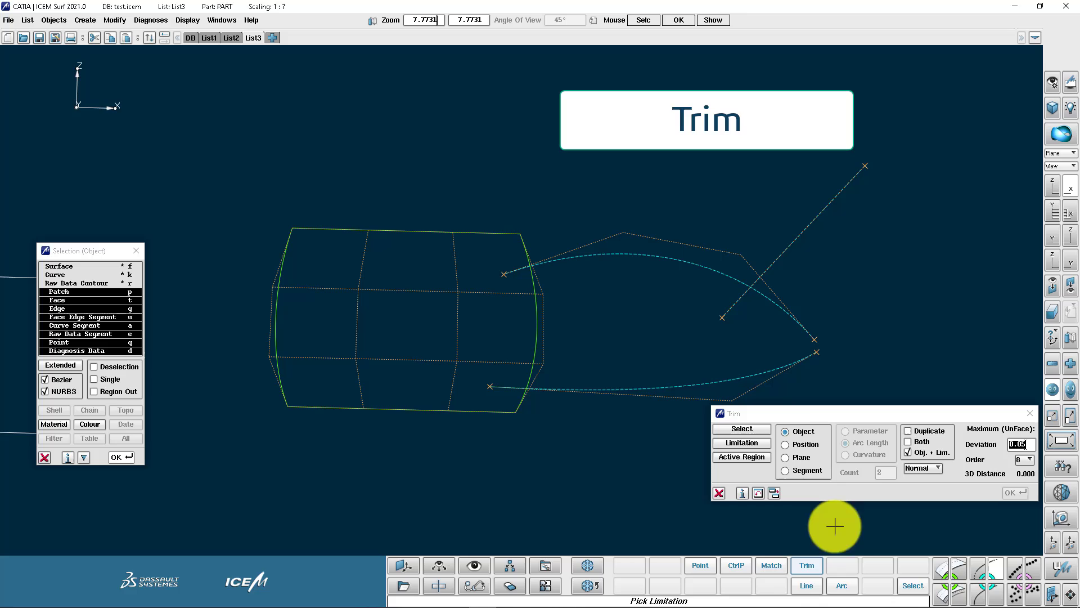
{"action": "left_click", "coordinate": [746, 429]}
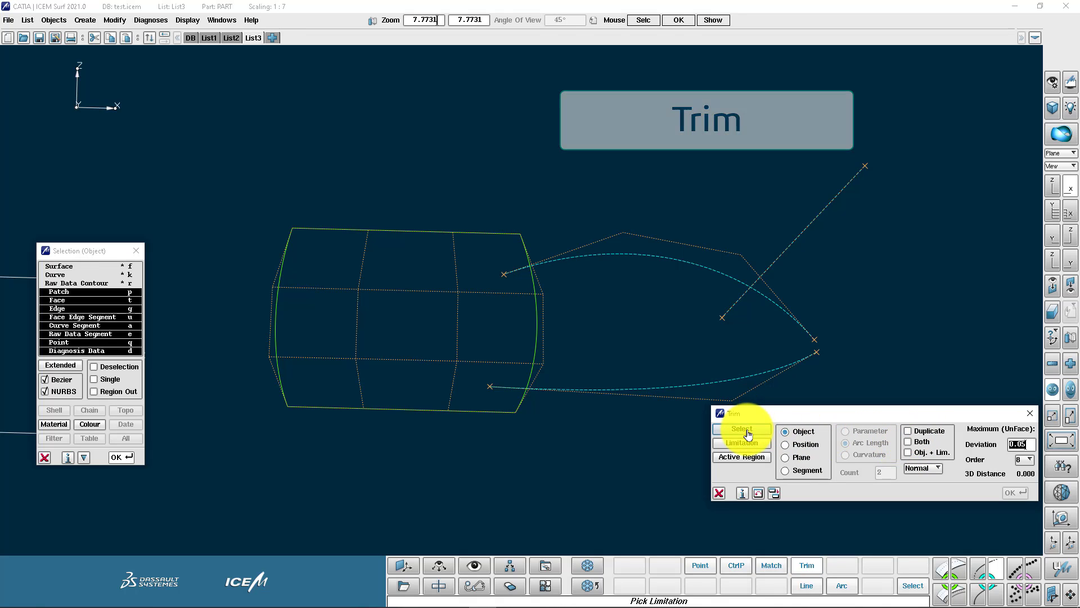
{"action": "left_click", "coordinate": [527, 248]}
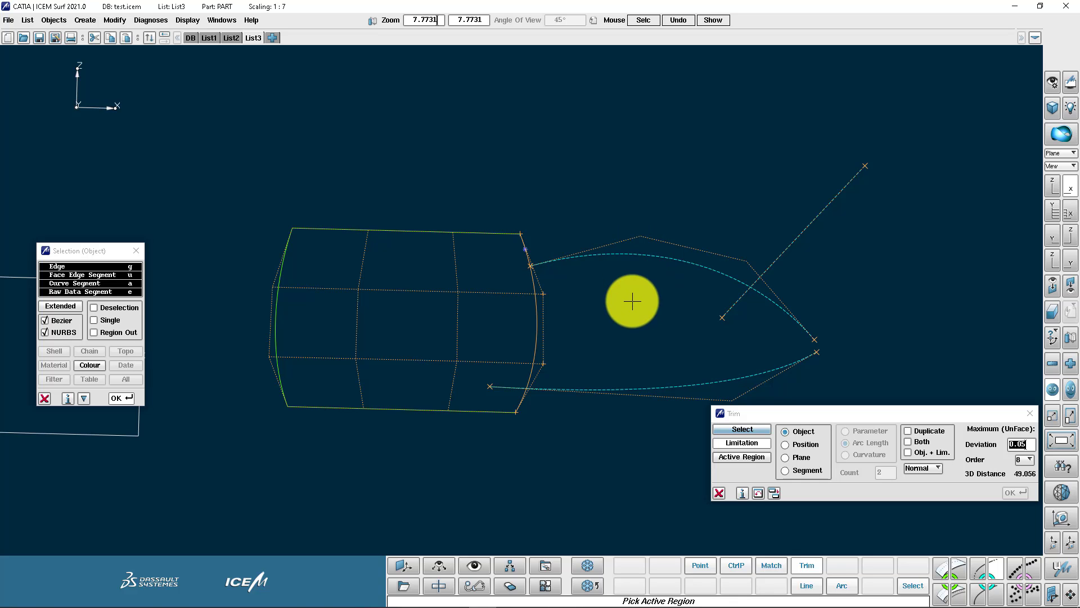
{"action": "left_click", "coordinate": [623, 390]}
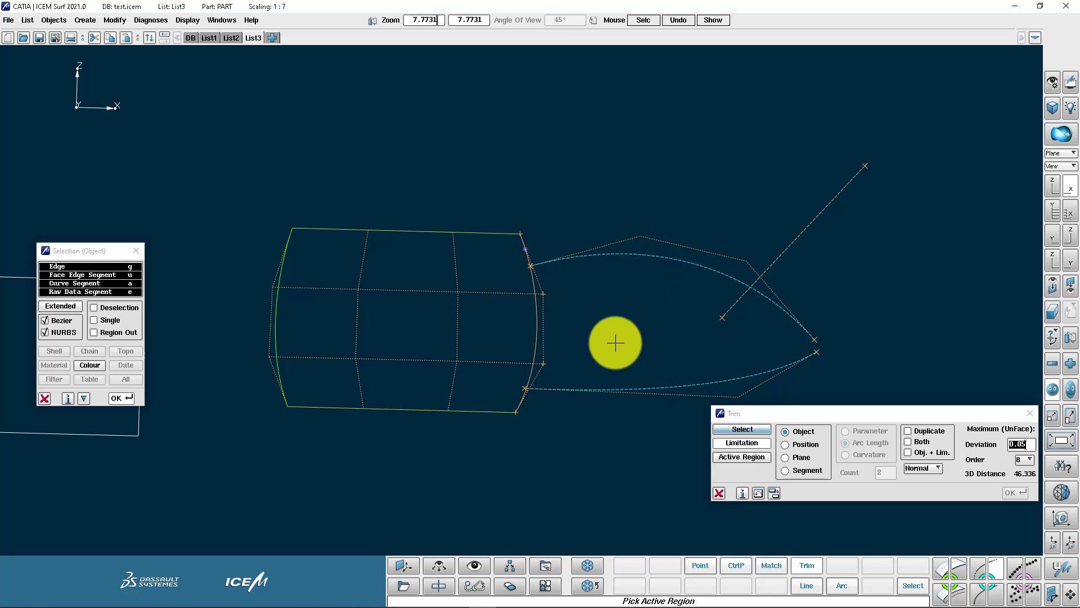
- Trim the diagonal line at the upper curve with the Both option on, keeping both portions of the line
{"action": "left_click", "coordinate": [749, 442]}
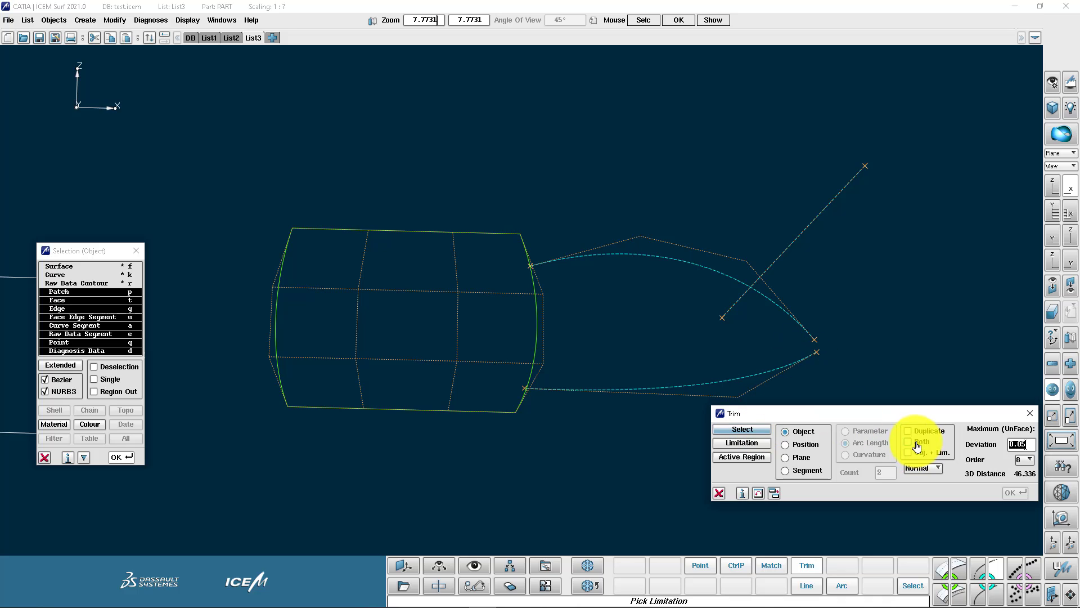
{"action": "left_click", "coordinate": [753, 431]}
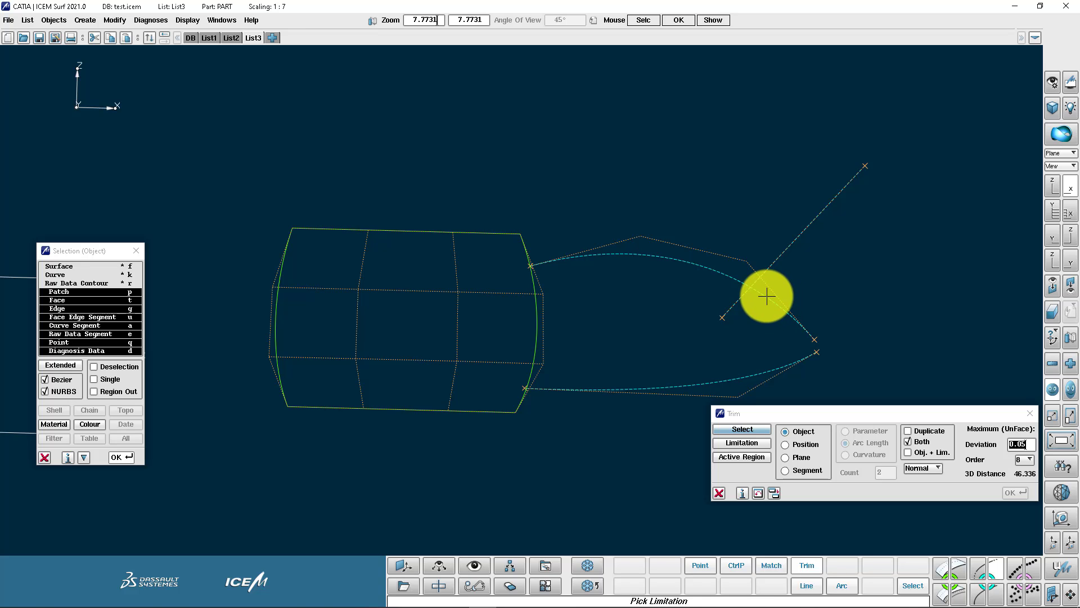
{"action": "left_click", "coordinate": [768, 296]}
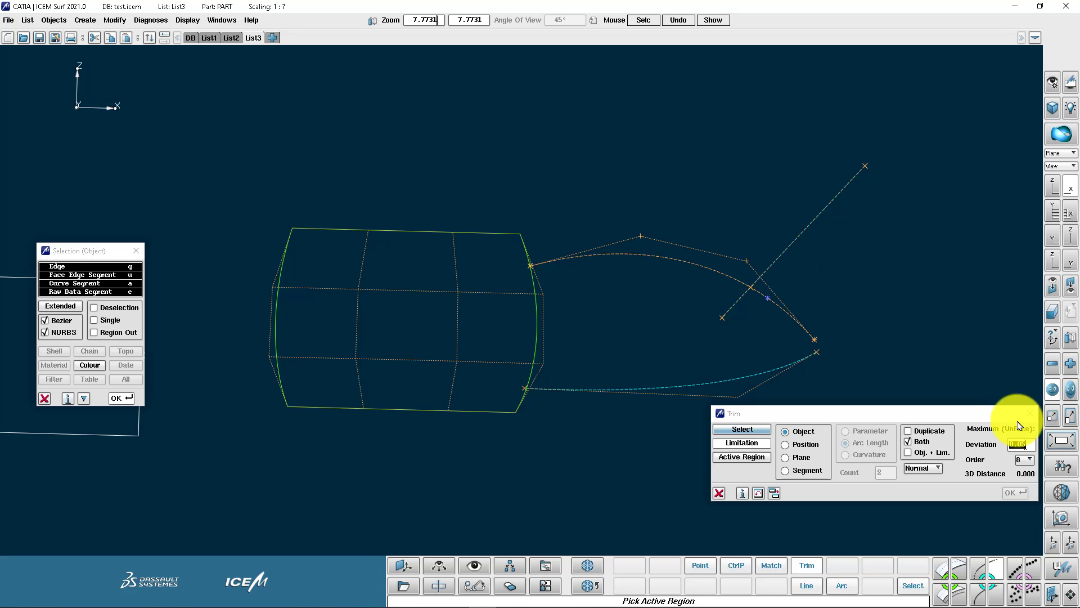
{"action": "key", "text": "Return"}
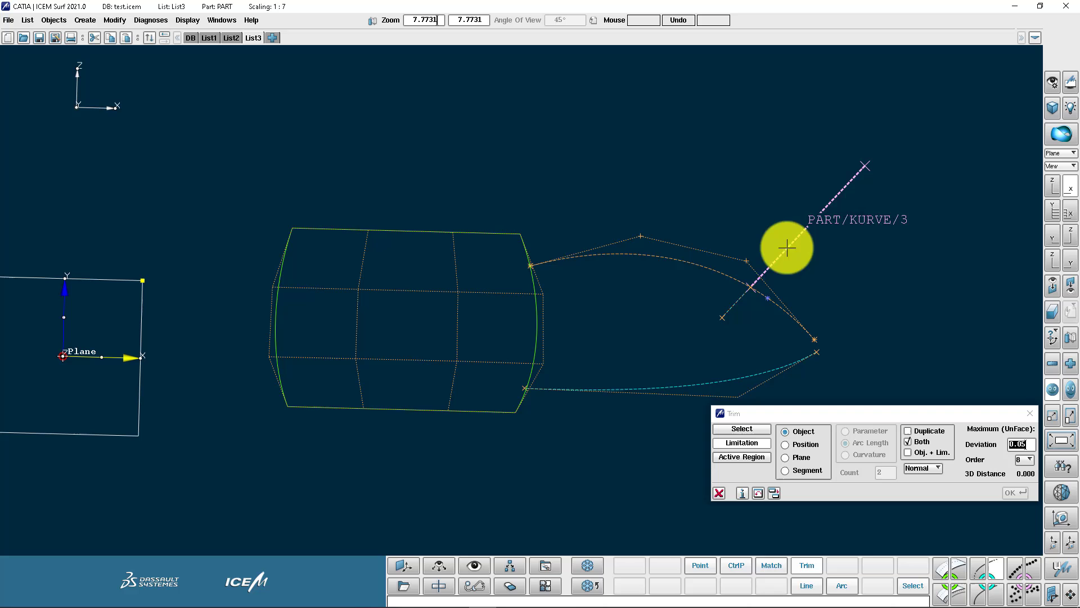
{"action": "left_click", "coordinate": [766, 271]}
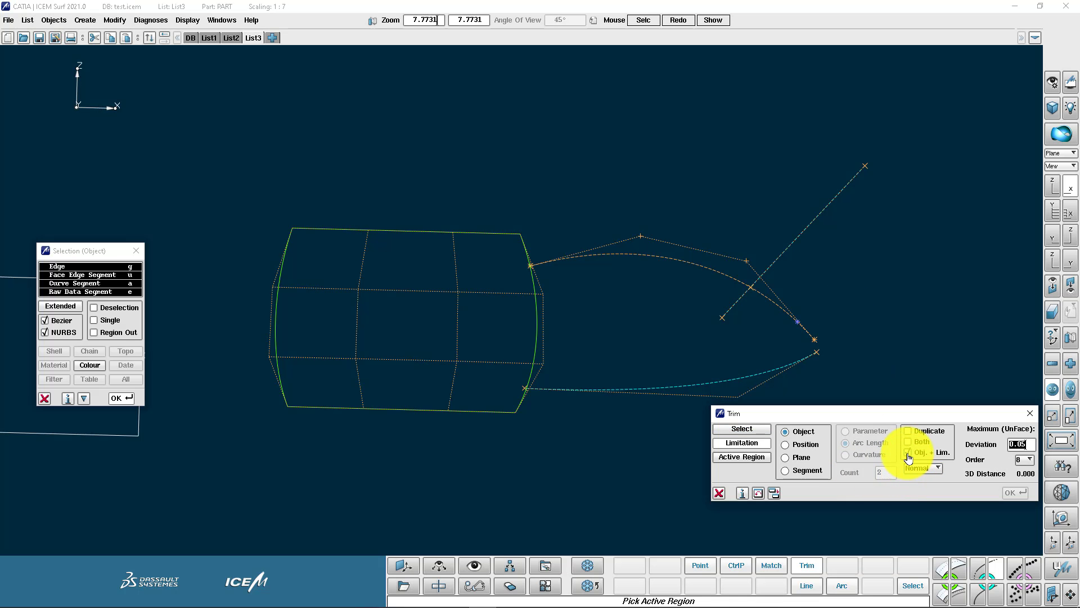
- Trim the upper and lower curves against each other with Obj. + Lim. on, so they meet in a common end point
{"action": "left_click", "coordinate": [760, 429]}
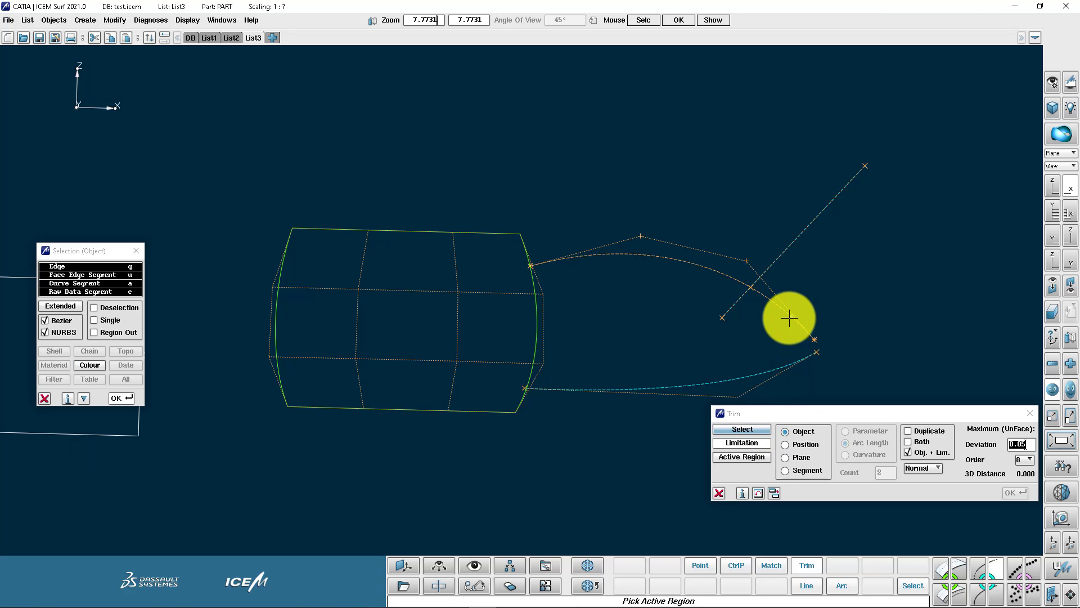
{"action": "left_click", "coordinate": [778, 367]}
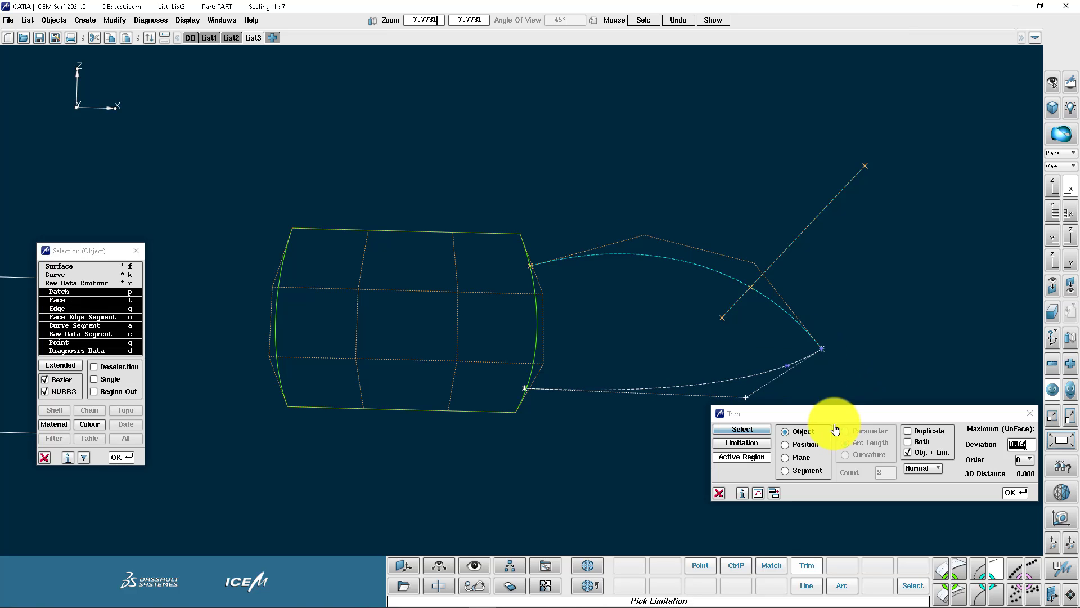
{"action": "left_click", "coordinate": [991, 266]}
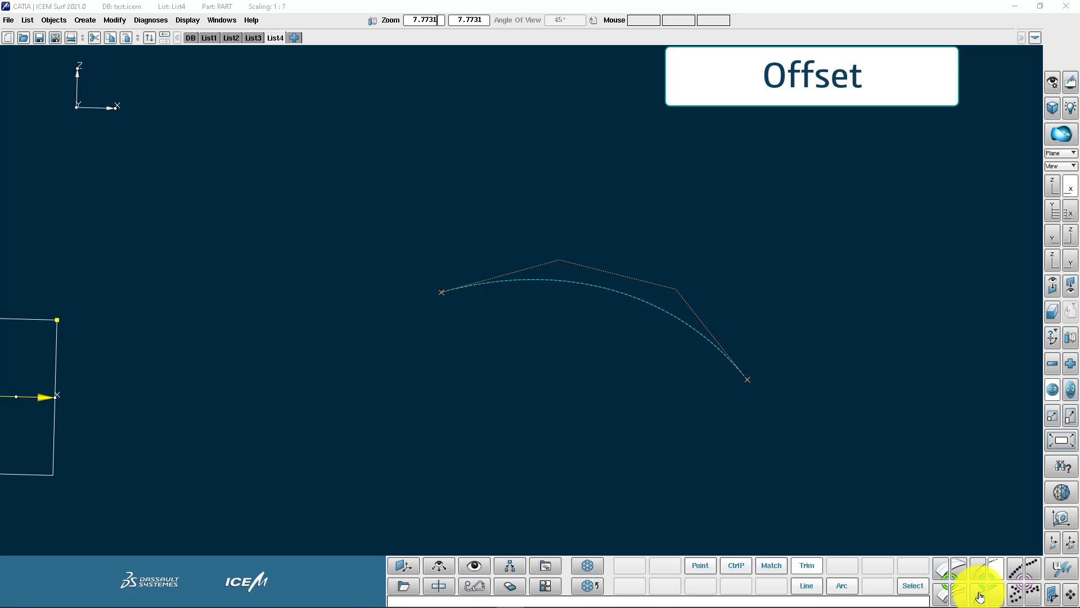
- Offset the List4 curve as a duplicate in the Plane direction, with Distance Begin 200 and a separate Distance End of 400
{"action": "left_click", "coordinate": [979, 596]}
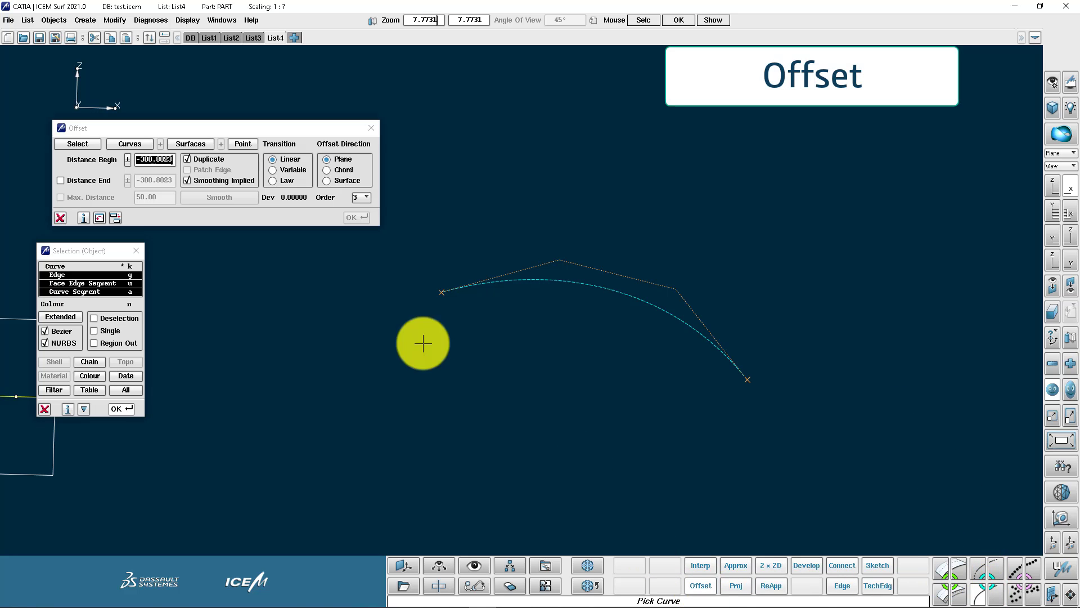
{"action": "left_click", "coordinate": [554, 281]}
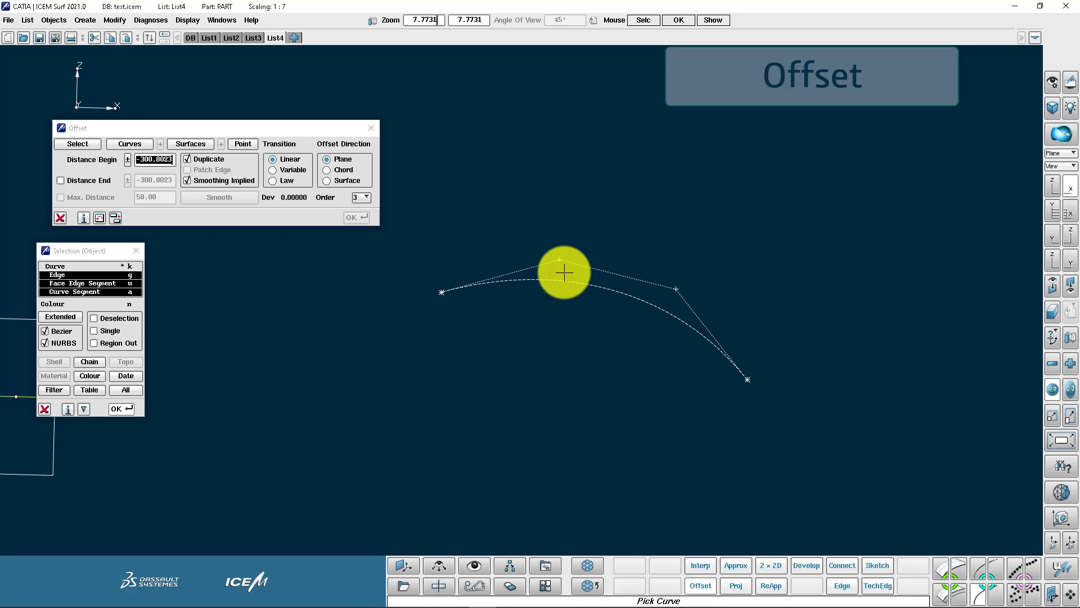
{"action": "middle_click", "coordinate": [605, 223]}
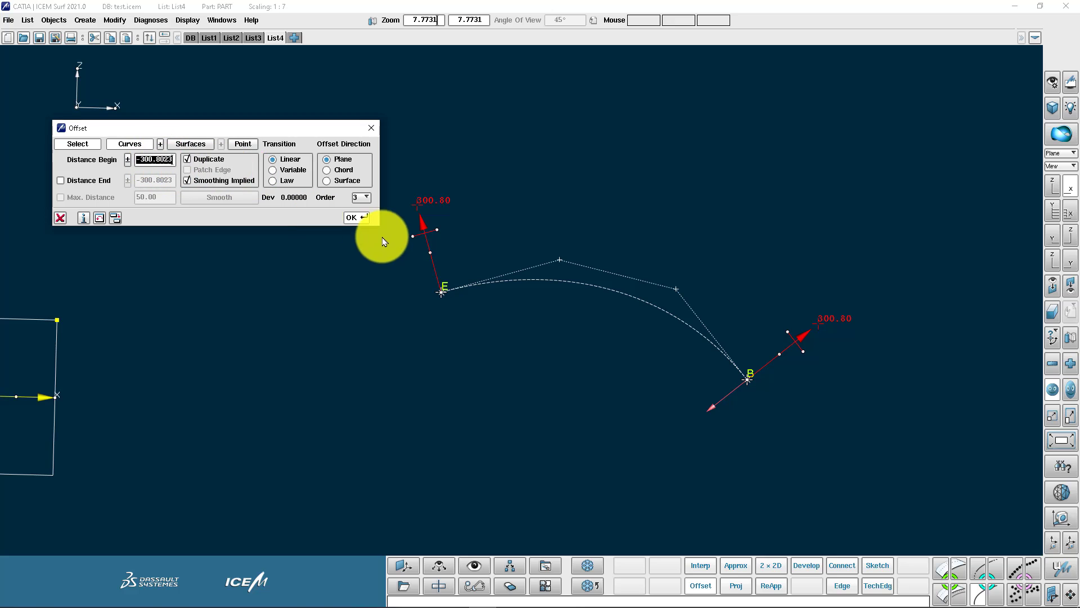
{"action": "mouse_move", "coordinate": [442, 232]}
{"action": "left_mouse_down"}
{"action": "mouse_move", "coordinate": [445, 251]}
{"action": "mouse_move", "coordinate": [447, 228]}
{"action": "left_mouse_up"}
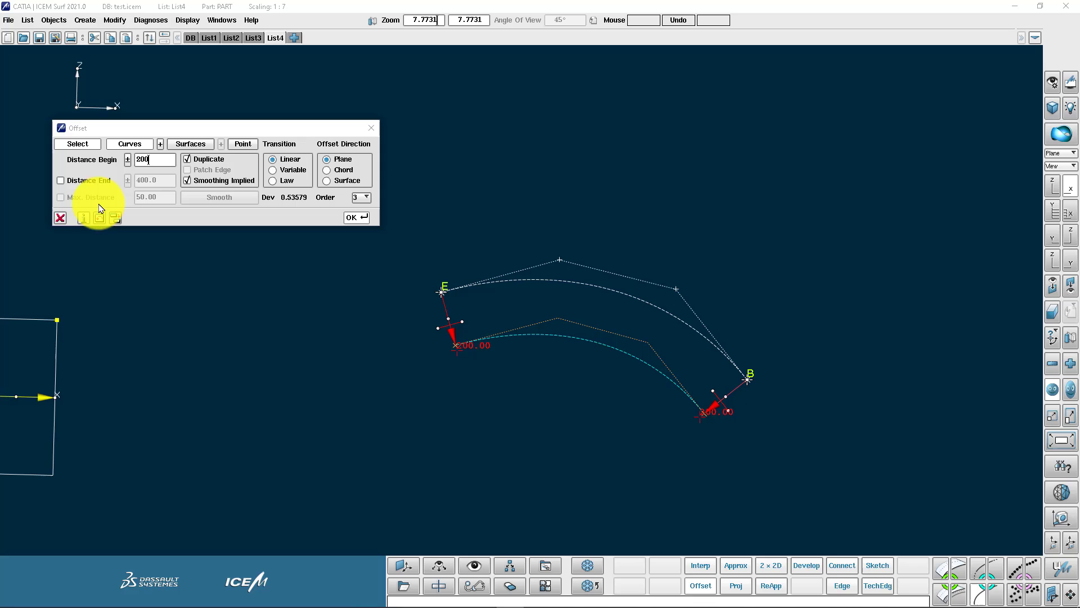
{"action": "left_click", "coordinate": [60, 180]}
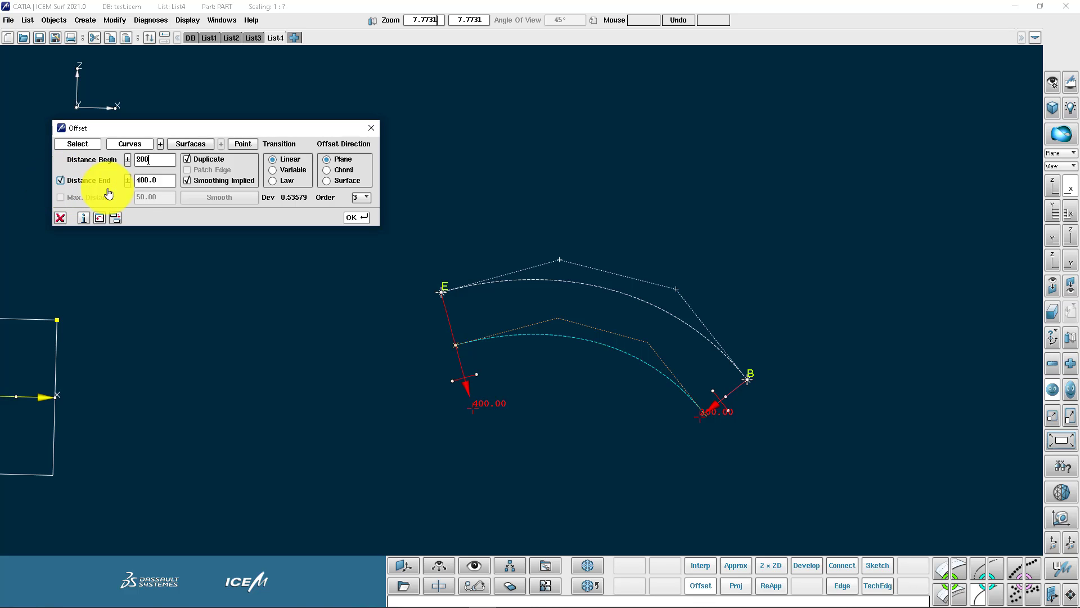
{"action": "left_click_drag", "start_coordinate": [453, 354], "coordinate": [480, 383]}
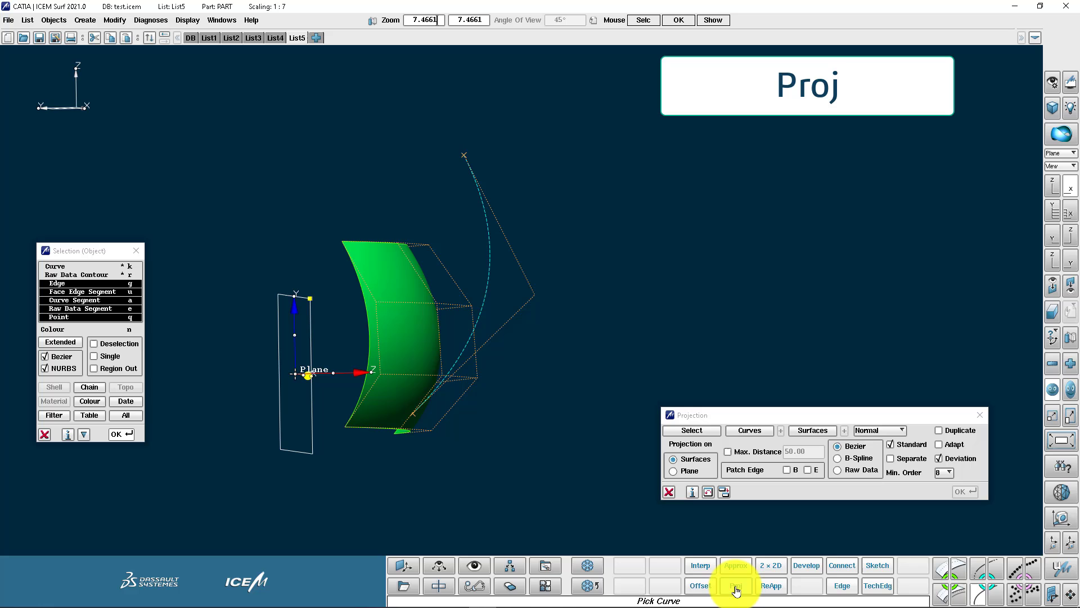
- Project the List5 curve onto the surface patch in the Normal direction as a Bezier curve, with Standard and Deviation on
{"action": "left_click_drag", "start_coordinate": [504, 345], "coordinate": [360, 336], "text": "ctrl"}
{"action": "key", "text": "s"}
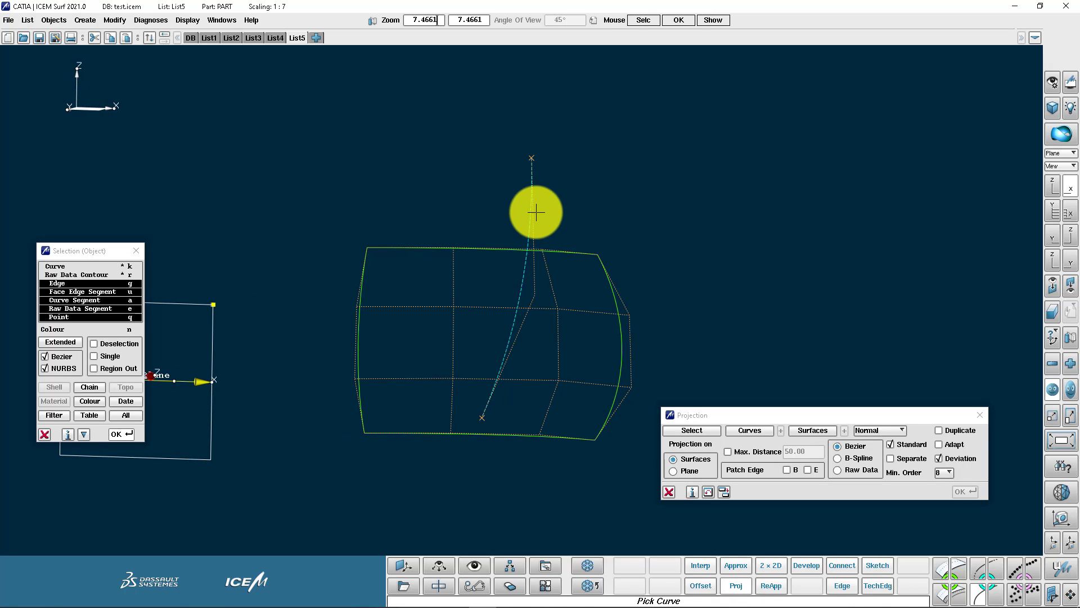
{"action": "middle_click", "coordinate": [614, 226]}
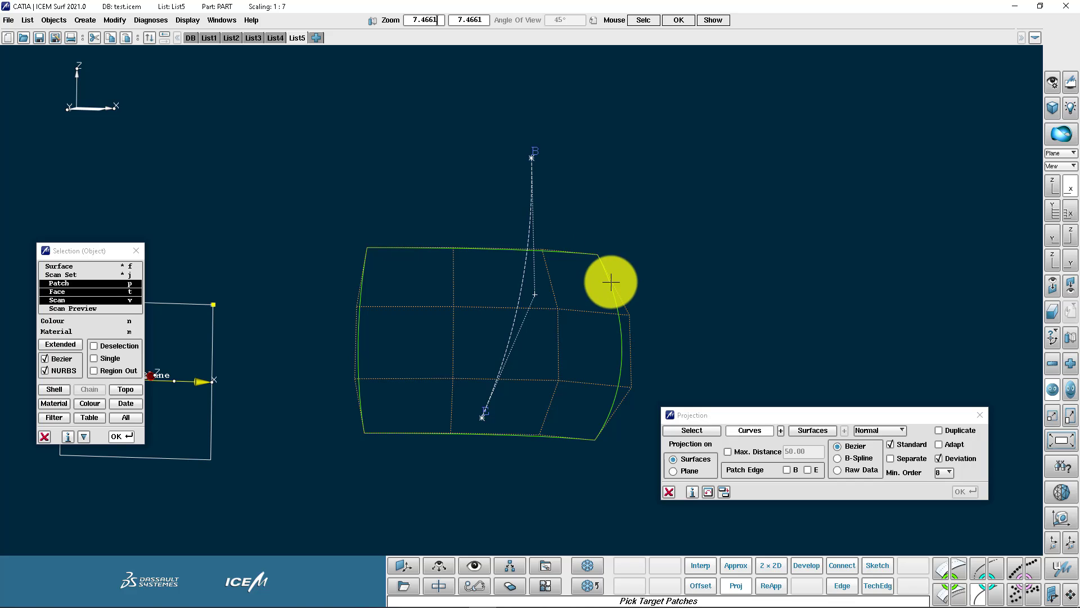
{"action": "left_click", "coordinate": [586, 261]}
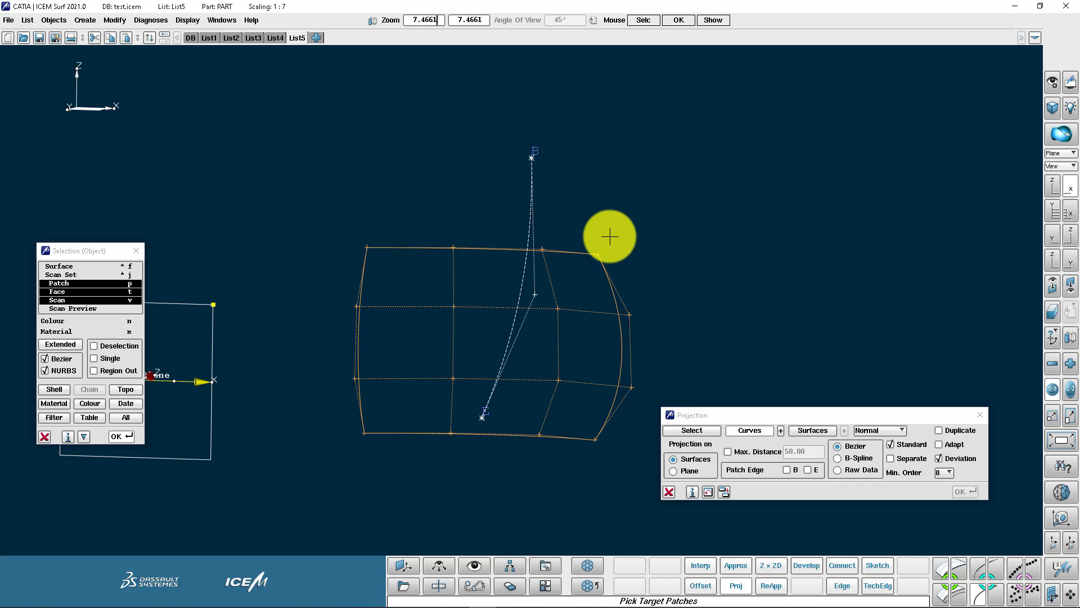
{"action": "middle_click", "coordinate": [648, 221]}
{"action": "left_click", "coordinate": [900, 429]}
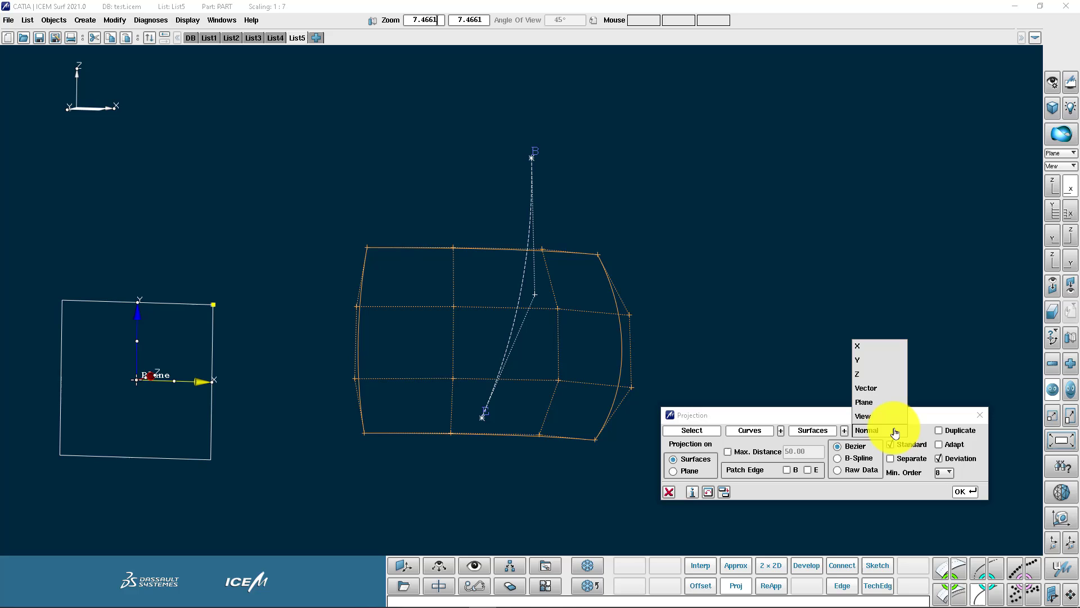
{"action": "left_click", "coordinate": [879, 432]}
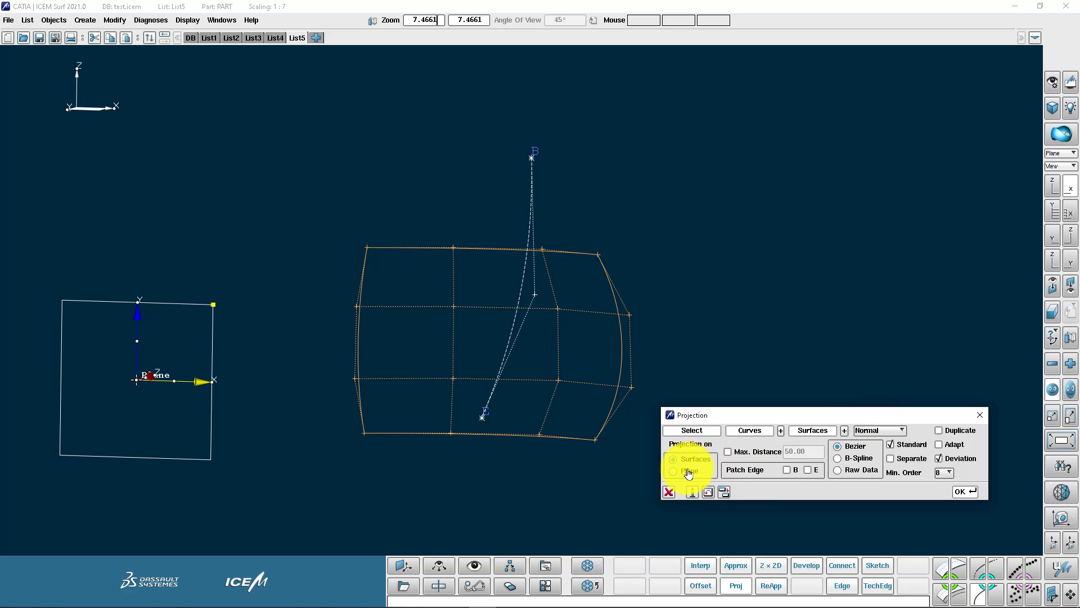
{"action": "left_click", "coordinate": [965, 491]}
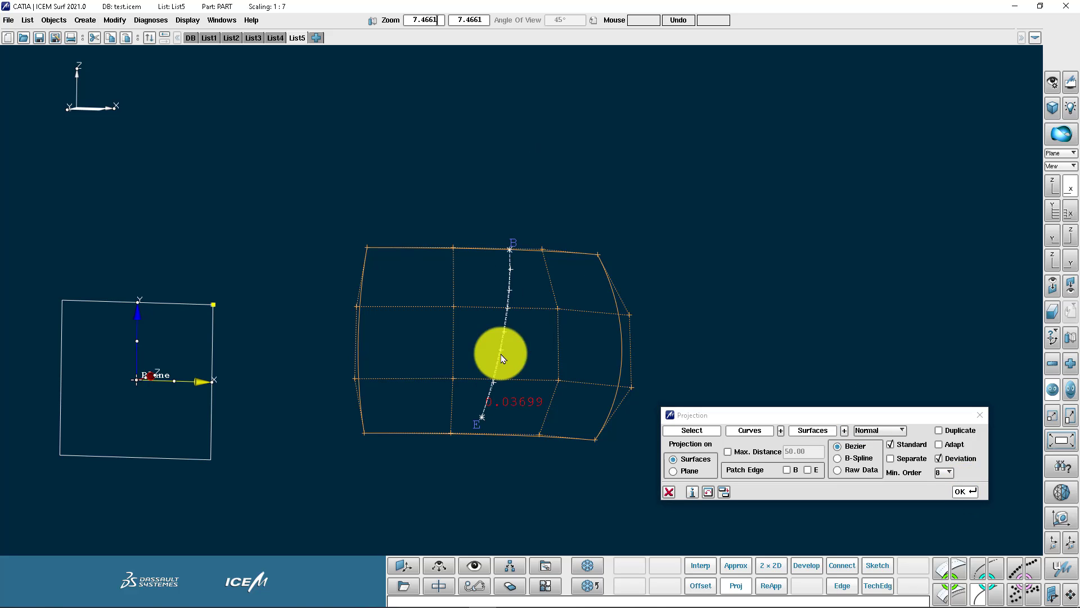
{"action": "left_click", "coordinate": [965, 491]}
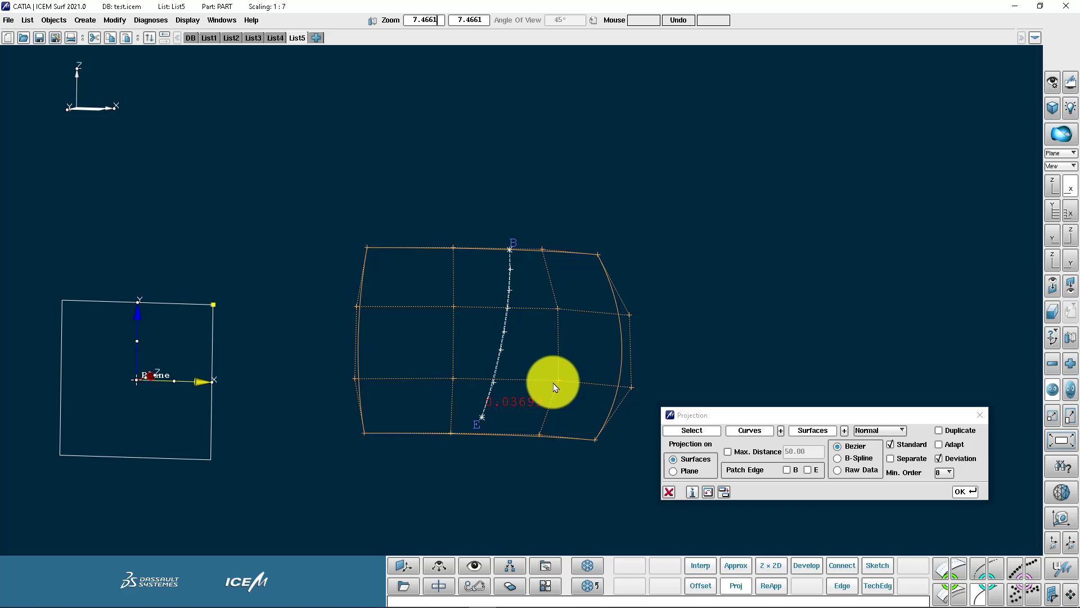
{"action": "key", "text": "Return"}
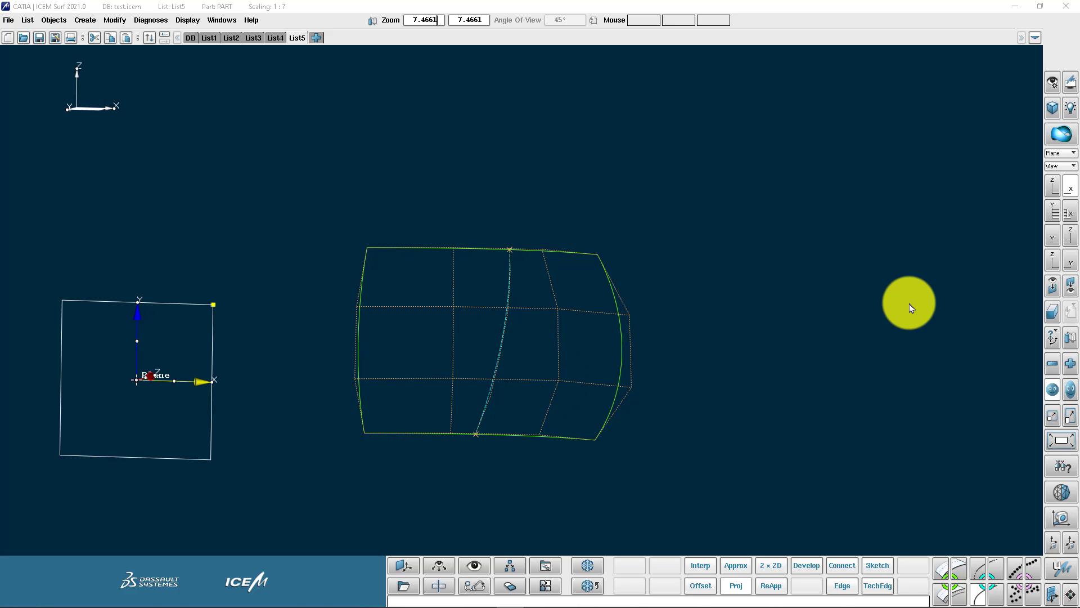